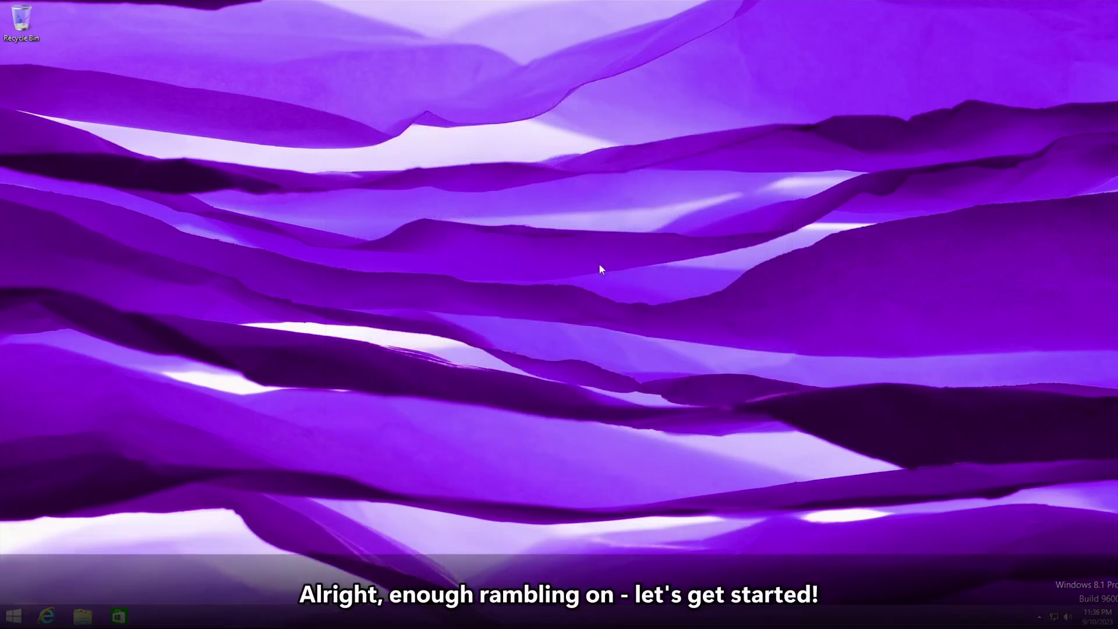
- Set the Windows visual effects to "Adjust for best performance" in the advanced system settings, and close the System window
right_click(599, 265)
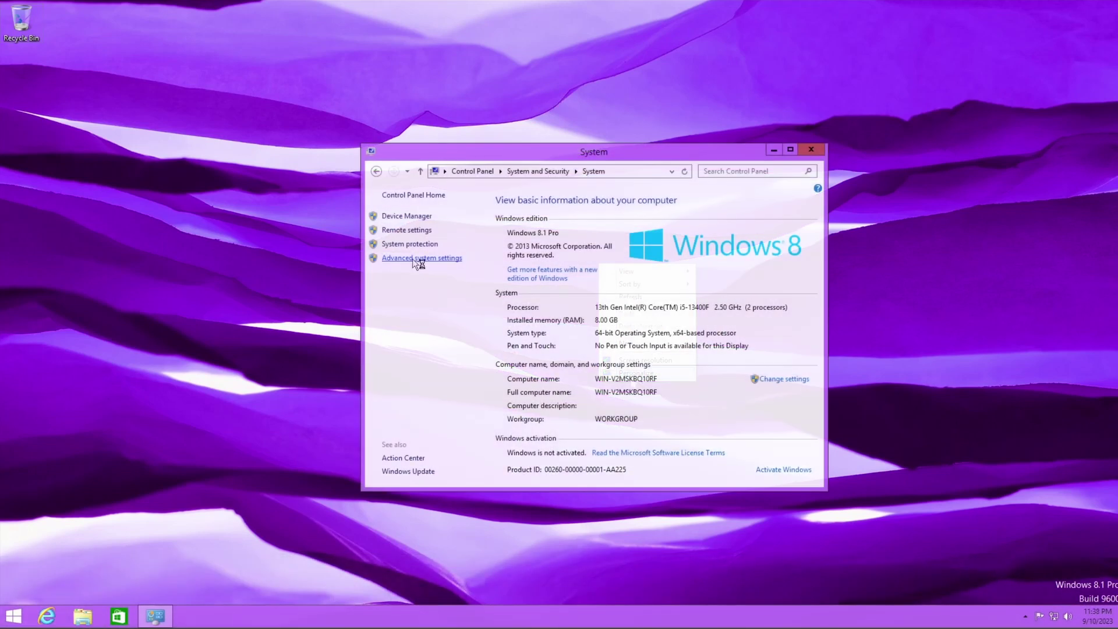
left_click(421, 258)
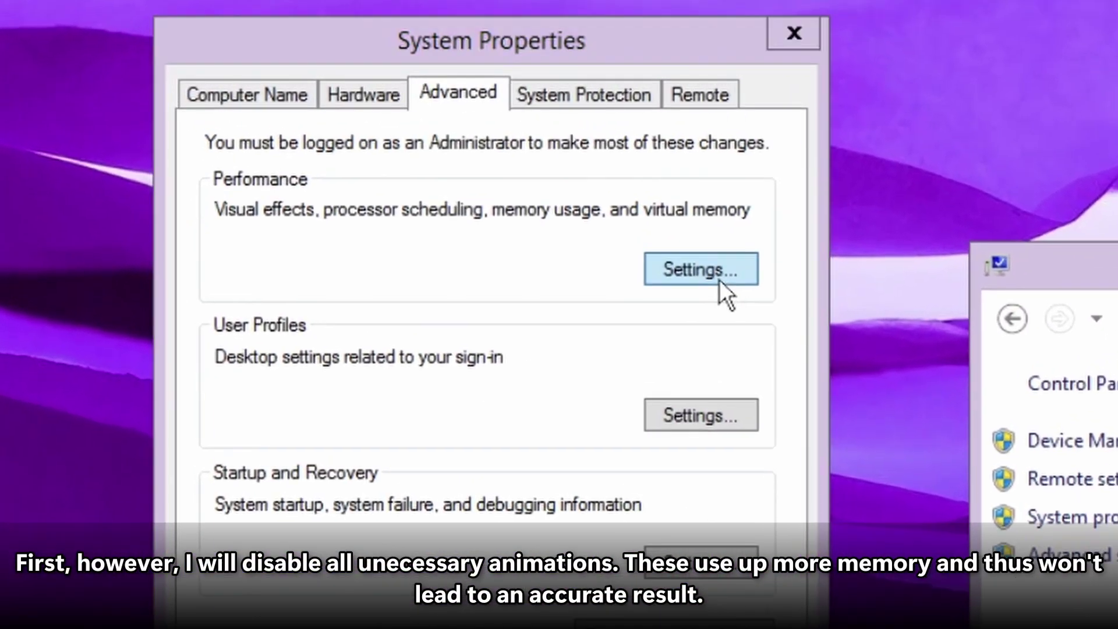
left_click(262, 153)
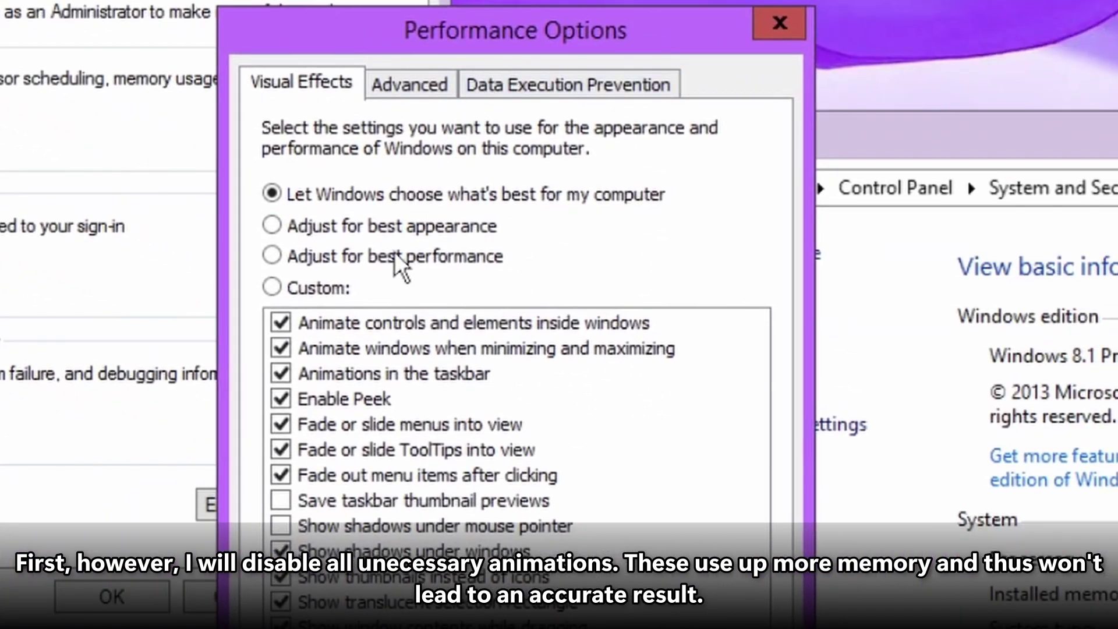
left_click(393, 257)
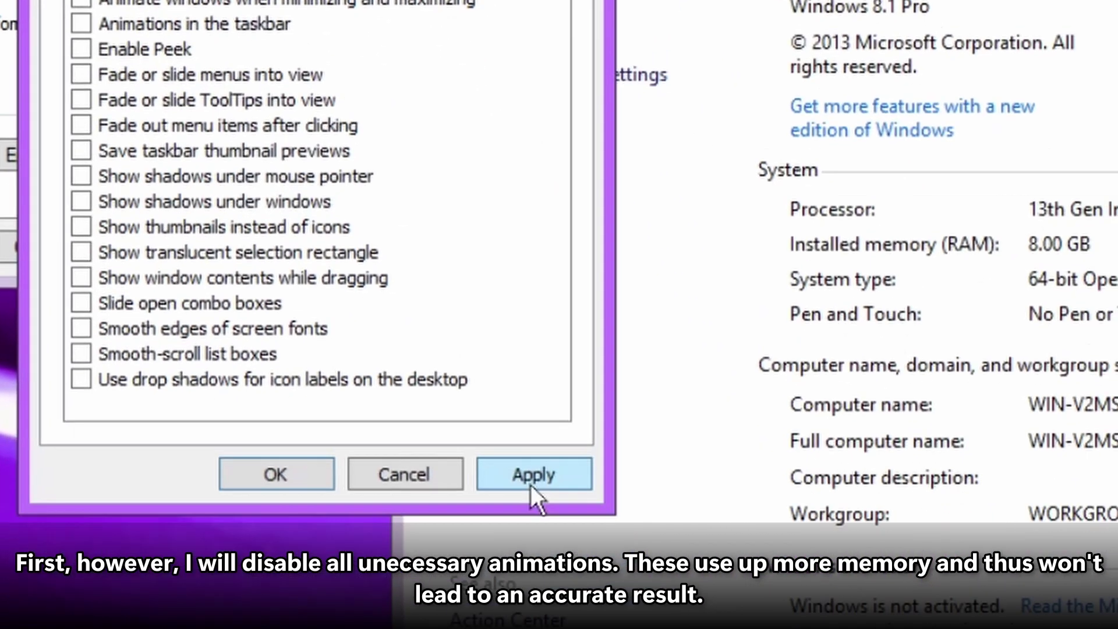
left_click(529, 485)
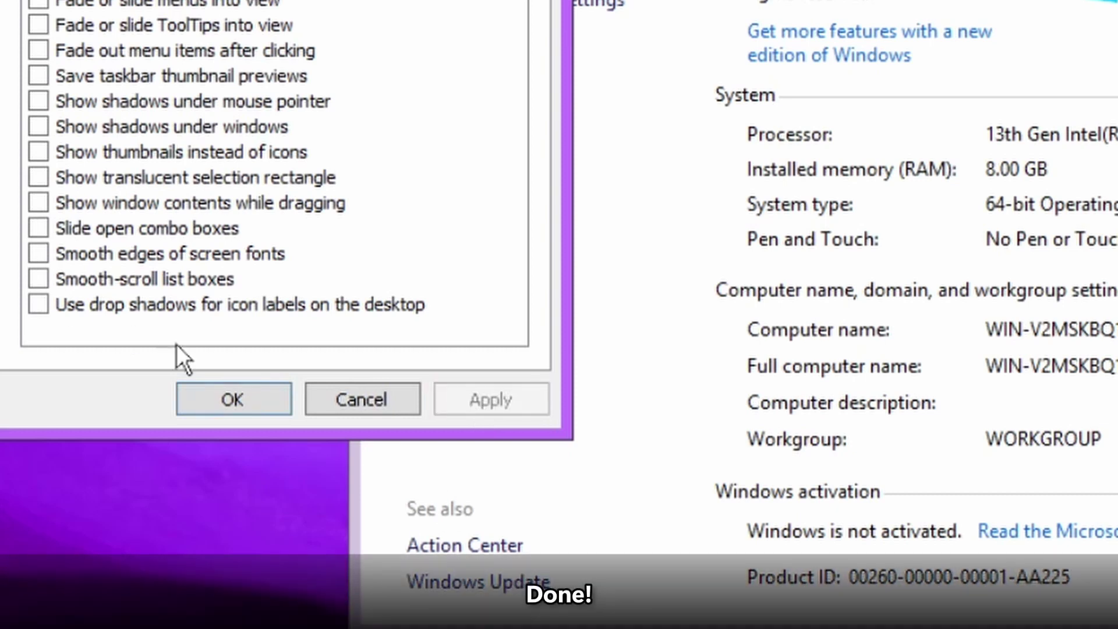
key("Return")
key("Return")
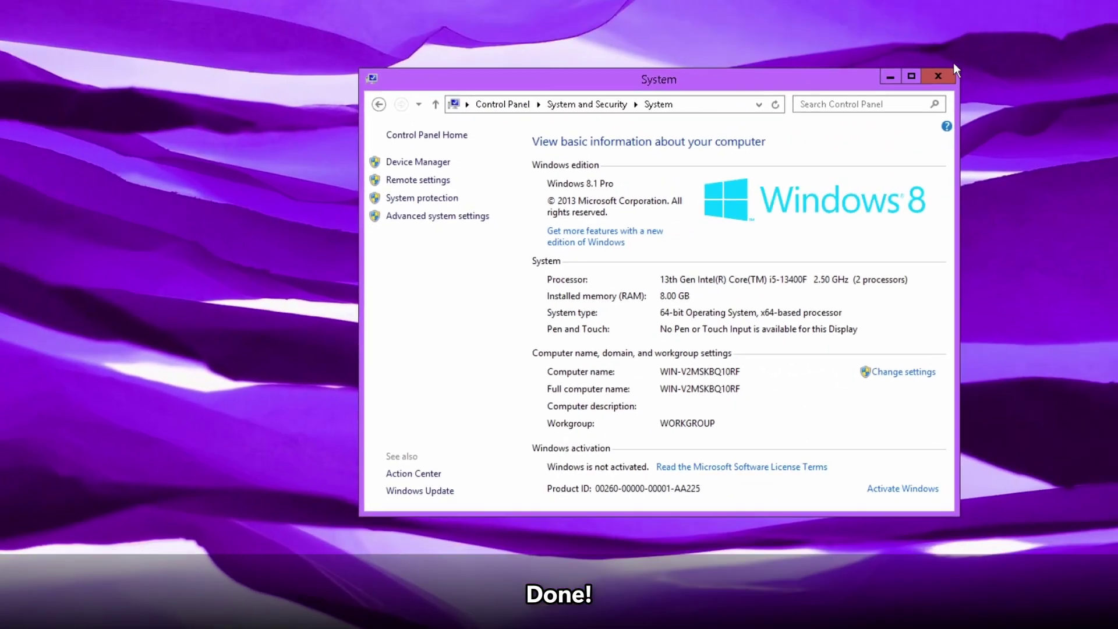
left_click(938, 76)
- Run winver to show the Windows version information and move its window toward the middle of the desktop
key("super+r")
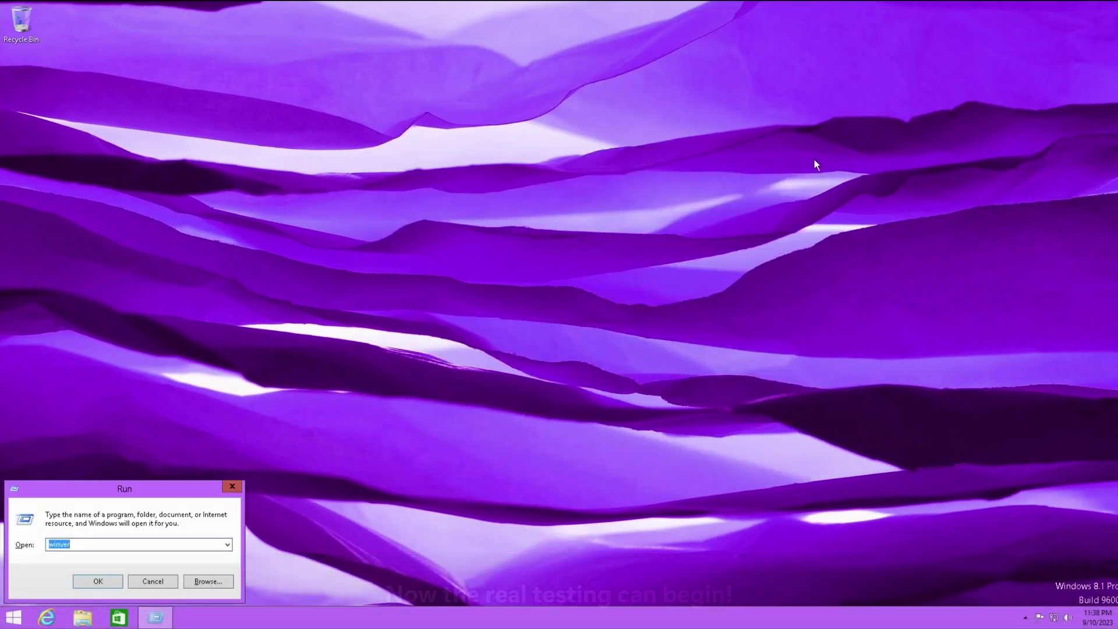
key("Return")
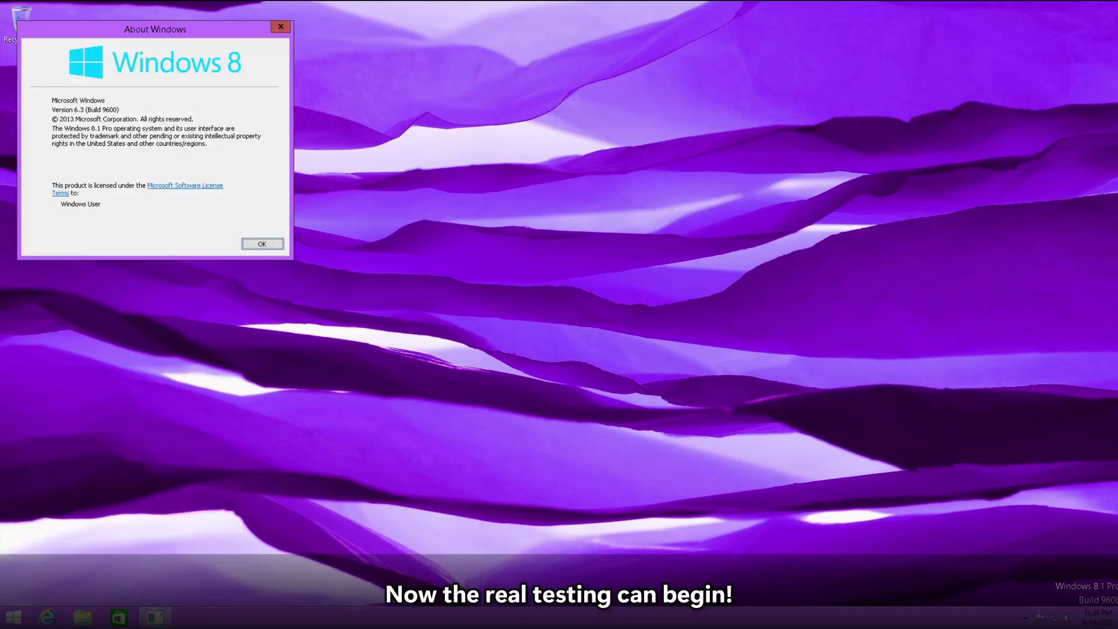
left_click_drag(160, 30, 563, 133)
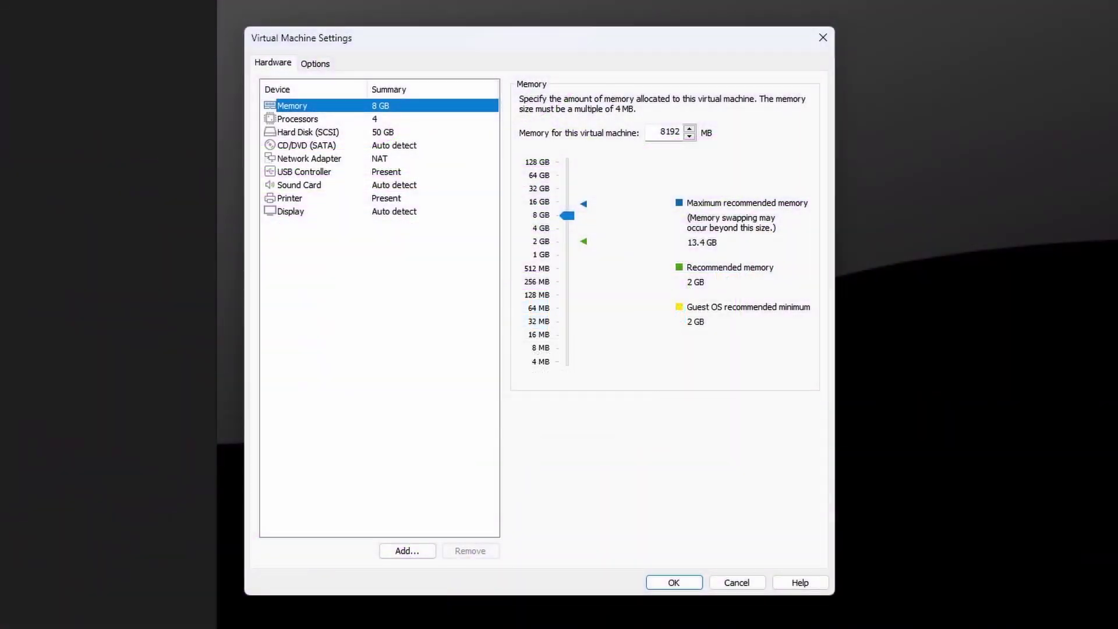
- Reduce the virtual machine's memory to 4 MB
left_click_drag(567, 215, 567, 361)
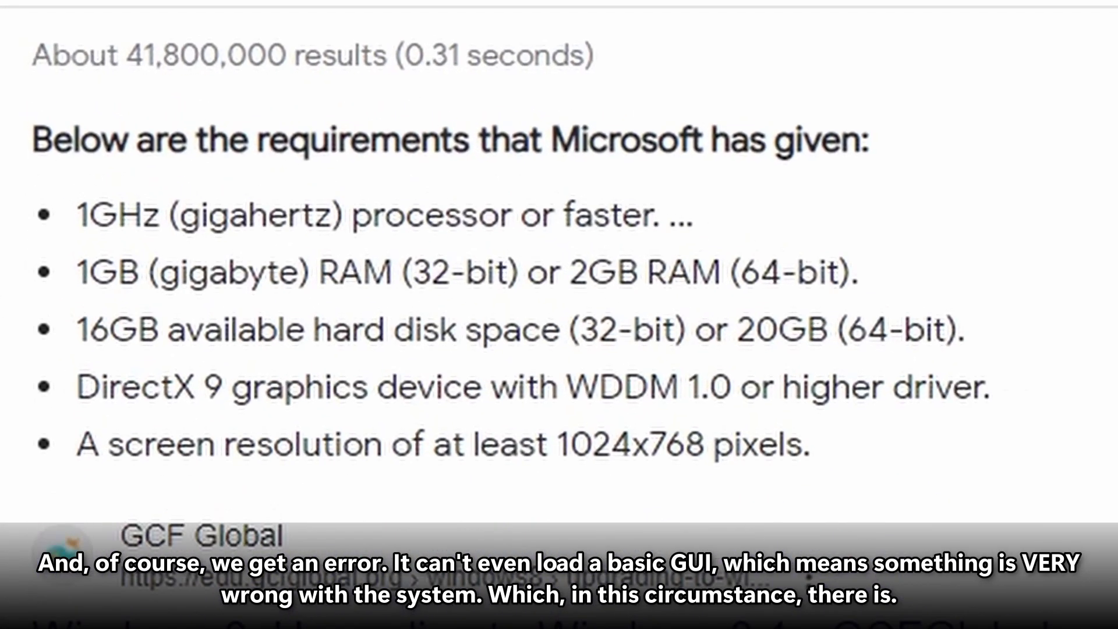
- Highlight the 64-bit RAM requirement in the search result listing Microsoft's system requirements, and clear the highlight
left_click_drag(568, 274, 632, 289)
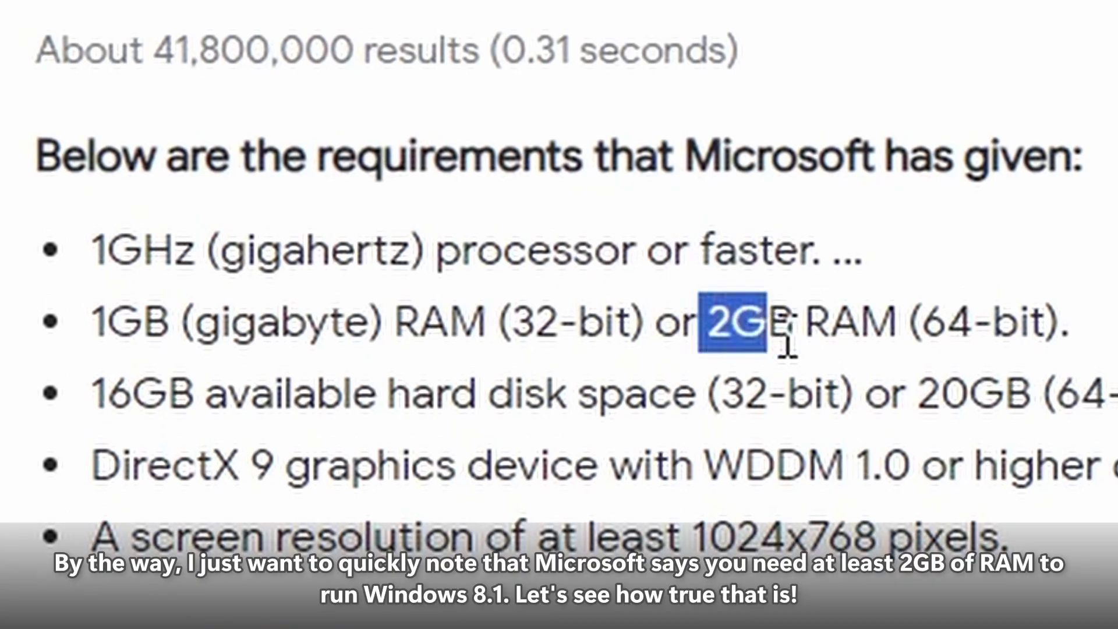
left_click_drag(787, 344, 932, 330)
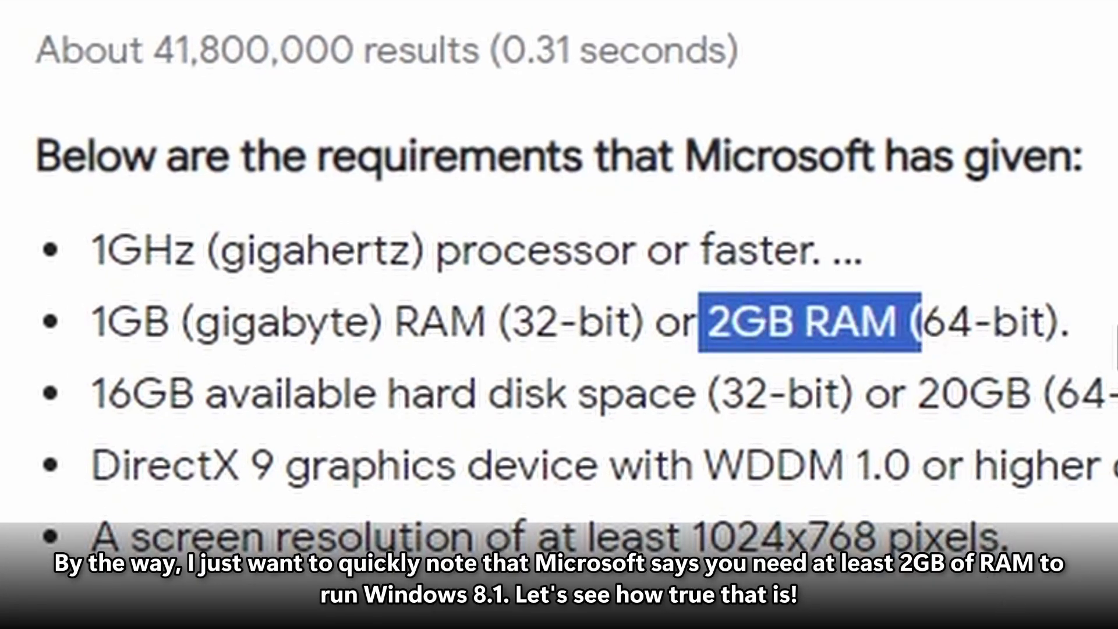
left_click_drag(1070, 326, 656, 327)
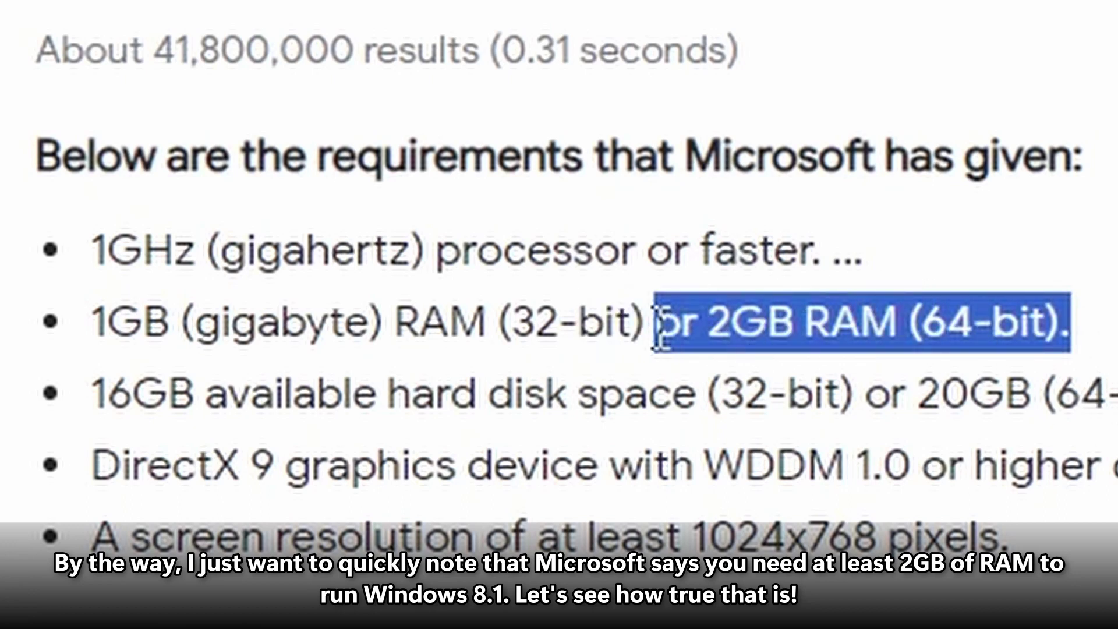
left_click(789, 521)
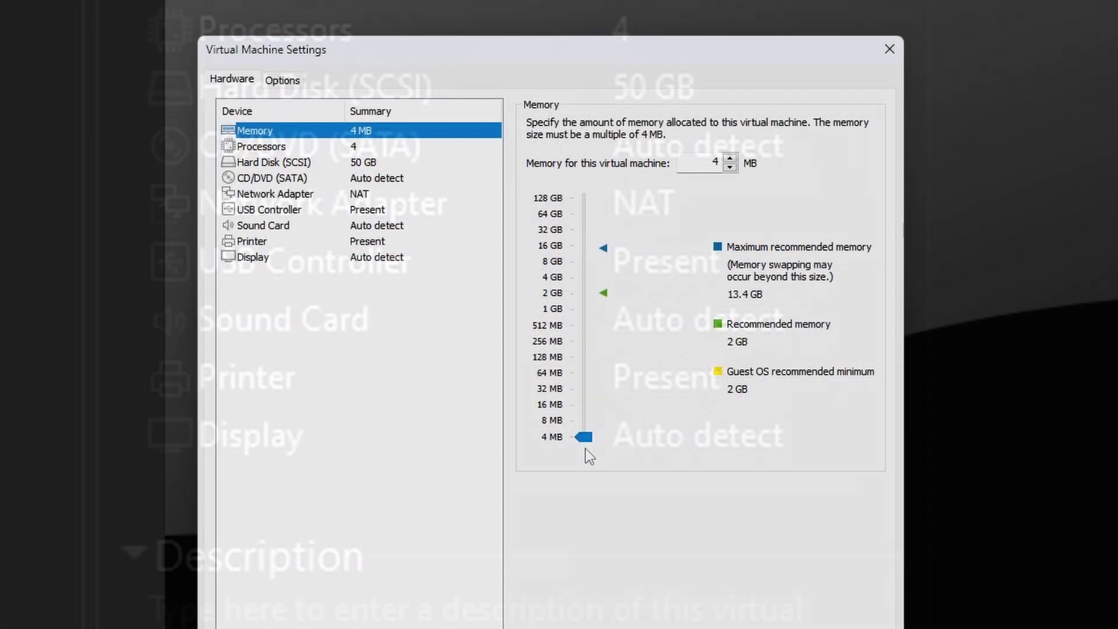
- Set the virtual machine's memory to 16 MB and apply it, and raise it to 28 MB for the following boot test
left_click_drag(585, 448, 584, 406)
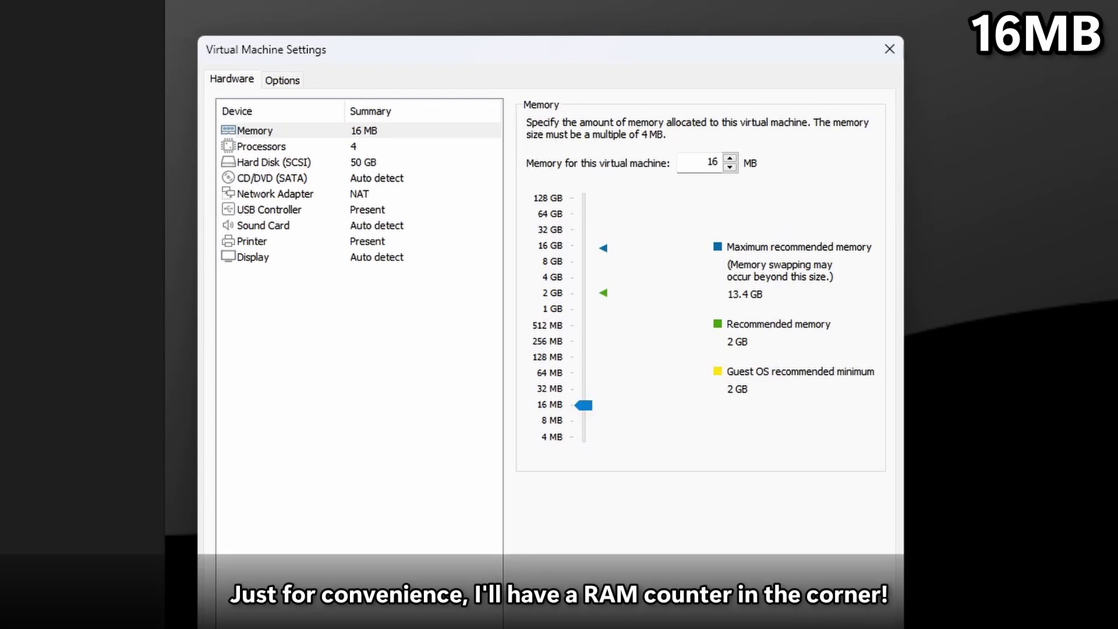
key("Return")
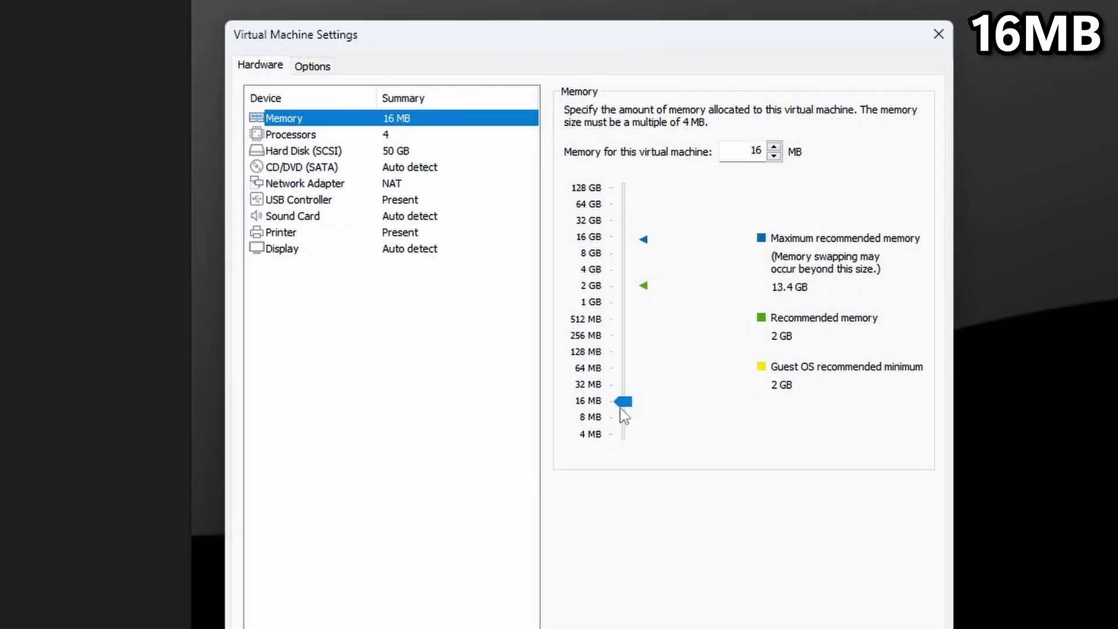
left_click_drag(623, 402, 619, 389)
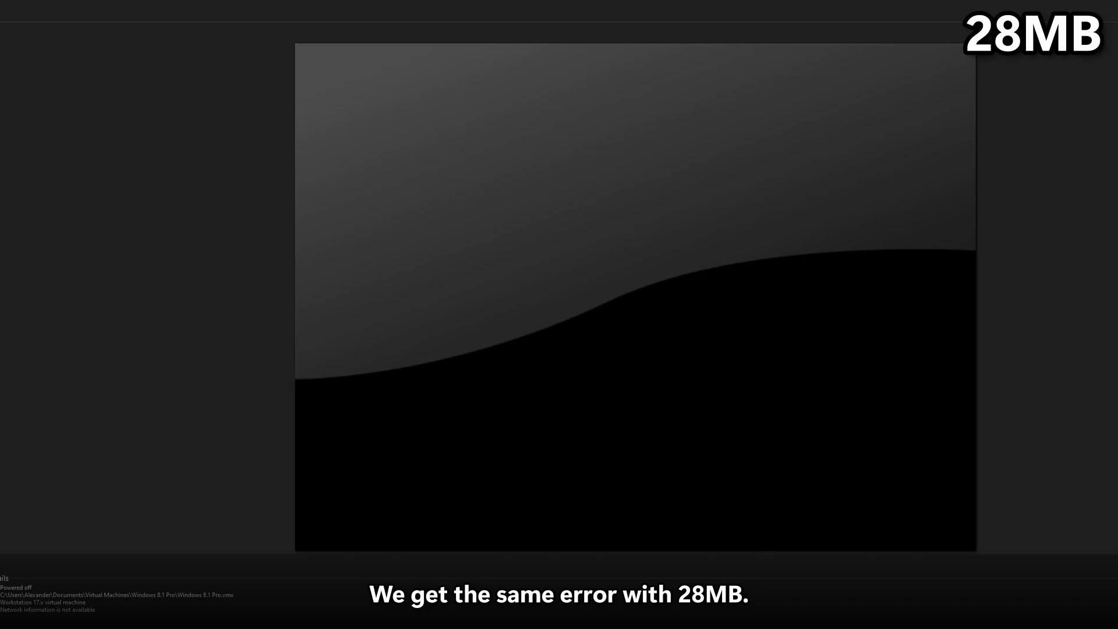
- Reopen the virtual machine settings and set the memory to 32 MB
key("ctrl+d")
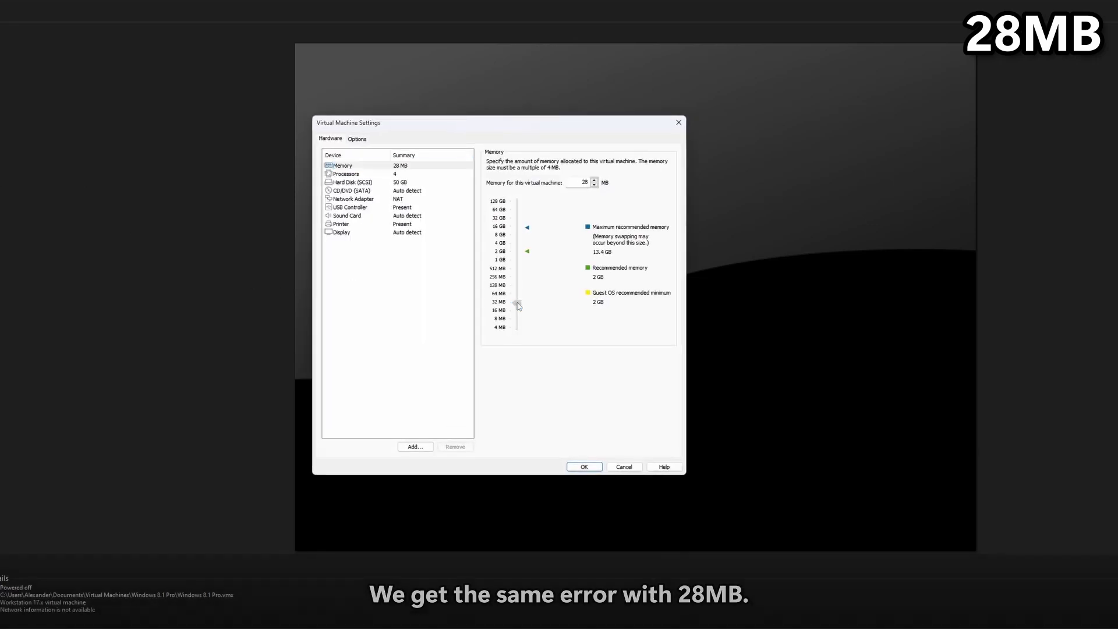
left_click_drag(517, 305, 517, 302)
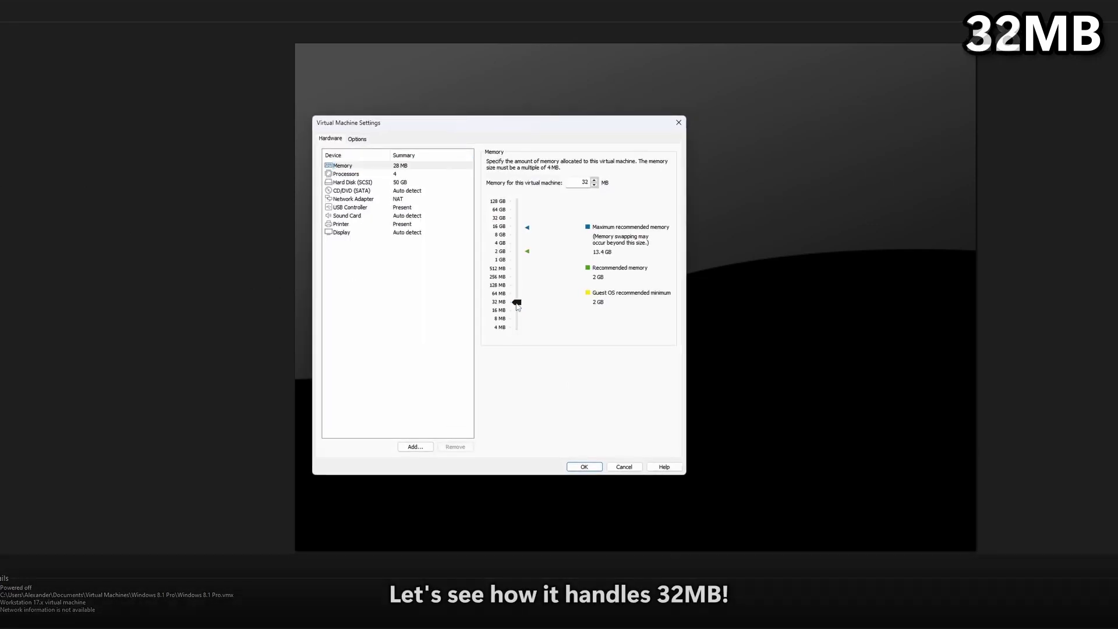
left_click(584, 467)
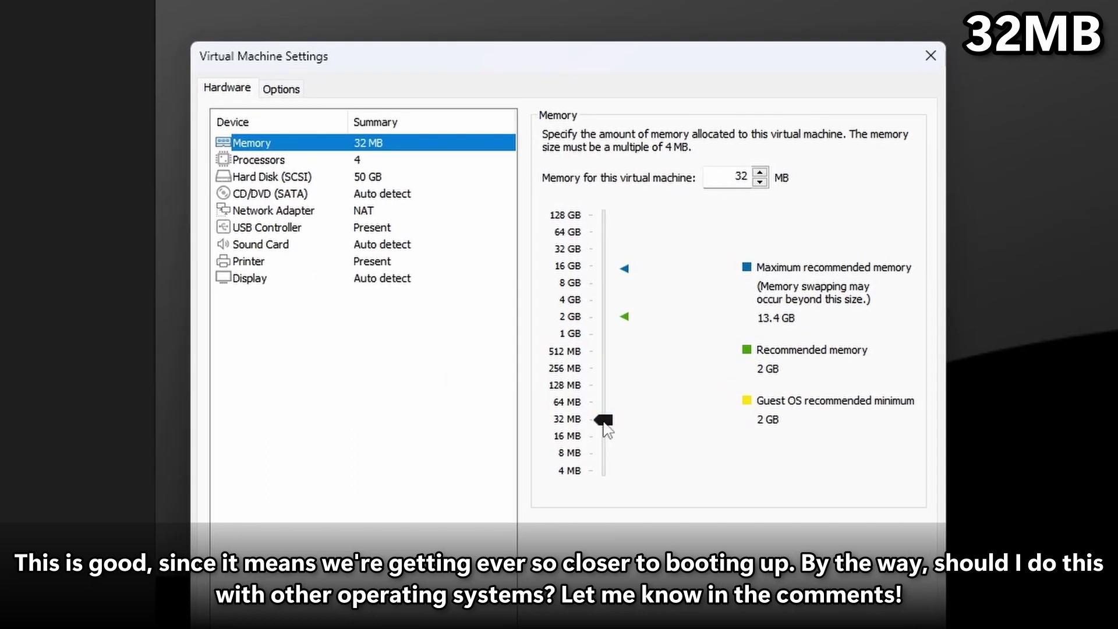
- Raise the virtual machine's memory to 64 MB for one boot test and to 128 MB for the following one
mouse_move(602, 428)
left_mouse_down()
mouse_move(595, 402)
mouse_move(602, 410)
left_mouse_up()
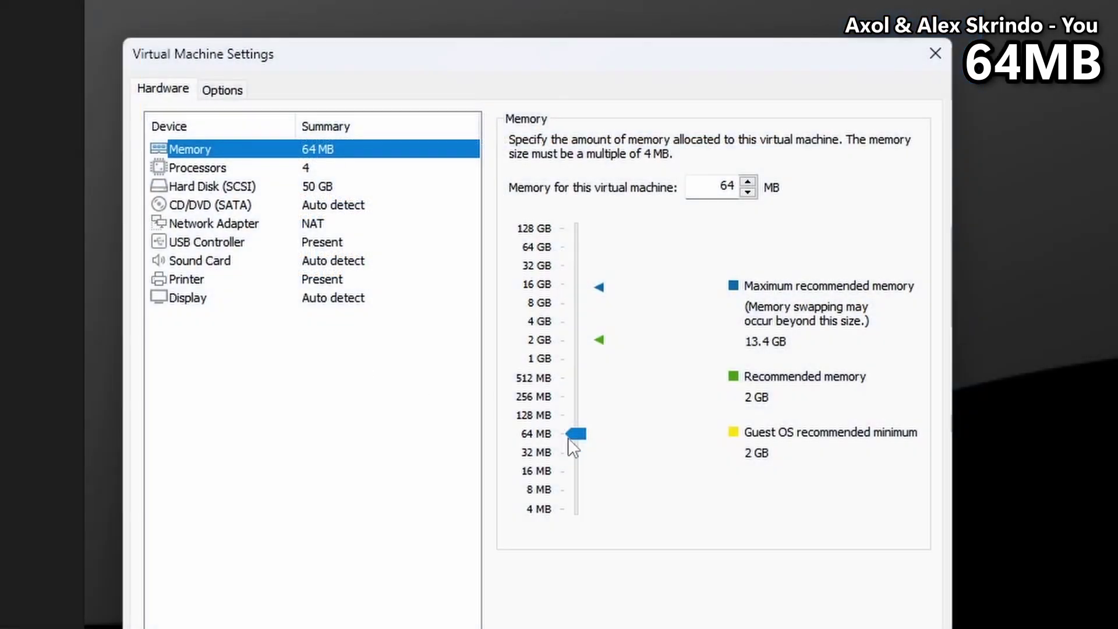
left_click_drag(570, 436, 585, 421)
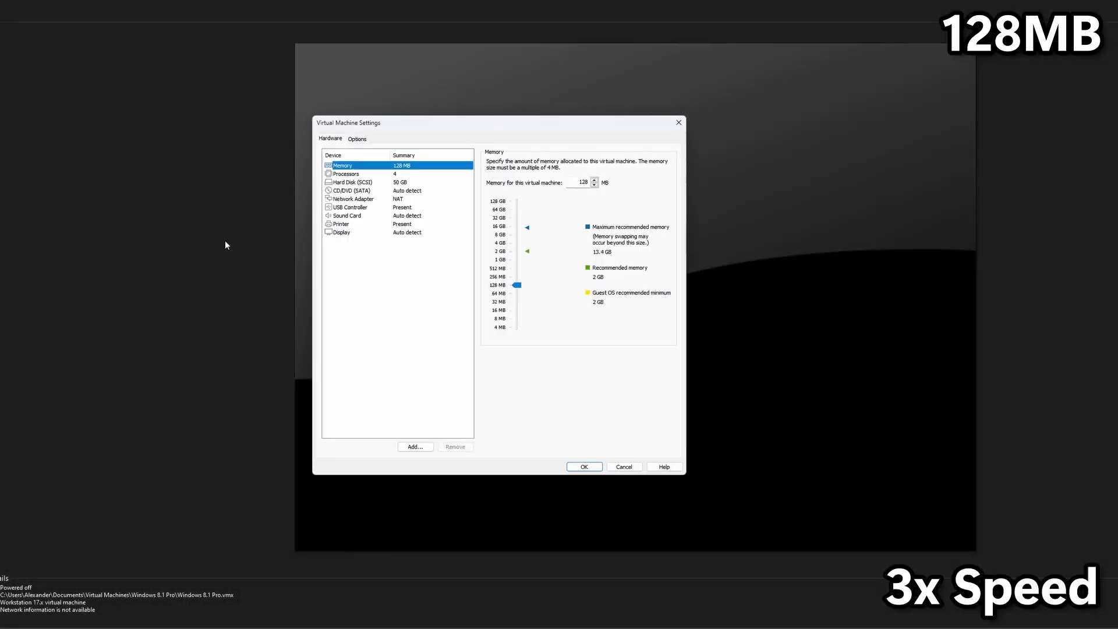
- Increase the virtual machine's memory to 168 MB and apply the setting
key("Up")
key("Up")
key("Up")
key("Up")
key("Up")
key("Up")
key("Up")
key("Up")
key("Up")
key("Up")
left_click(592, 464)
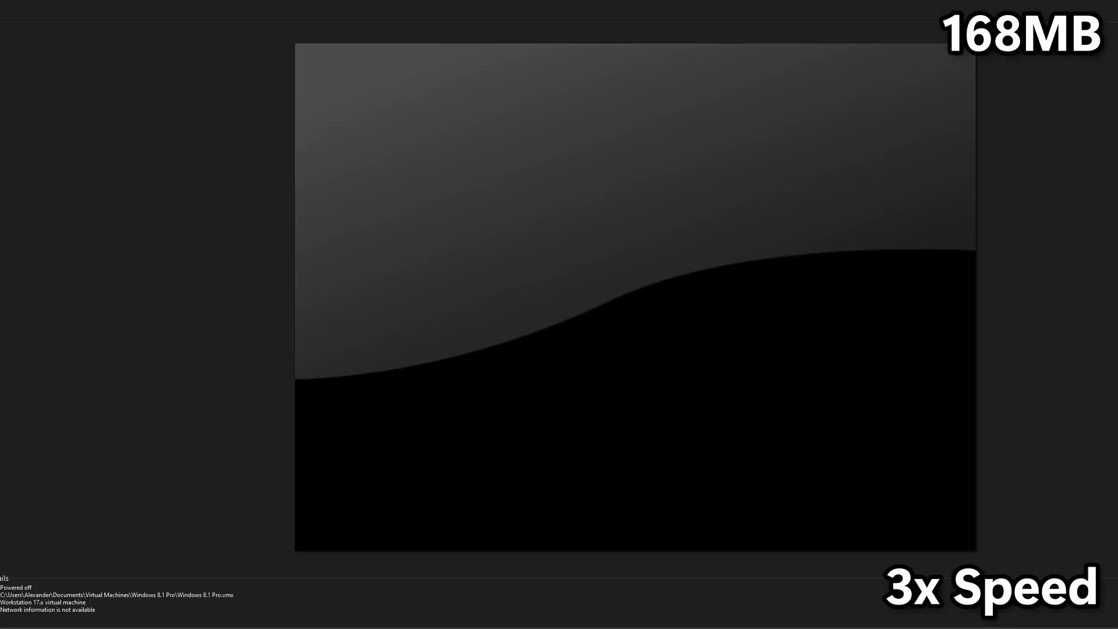
- Set the virtual machine's memory to 208 MB and power it on, and apply 256 MB for the following test
key("ctrl+d")
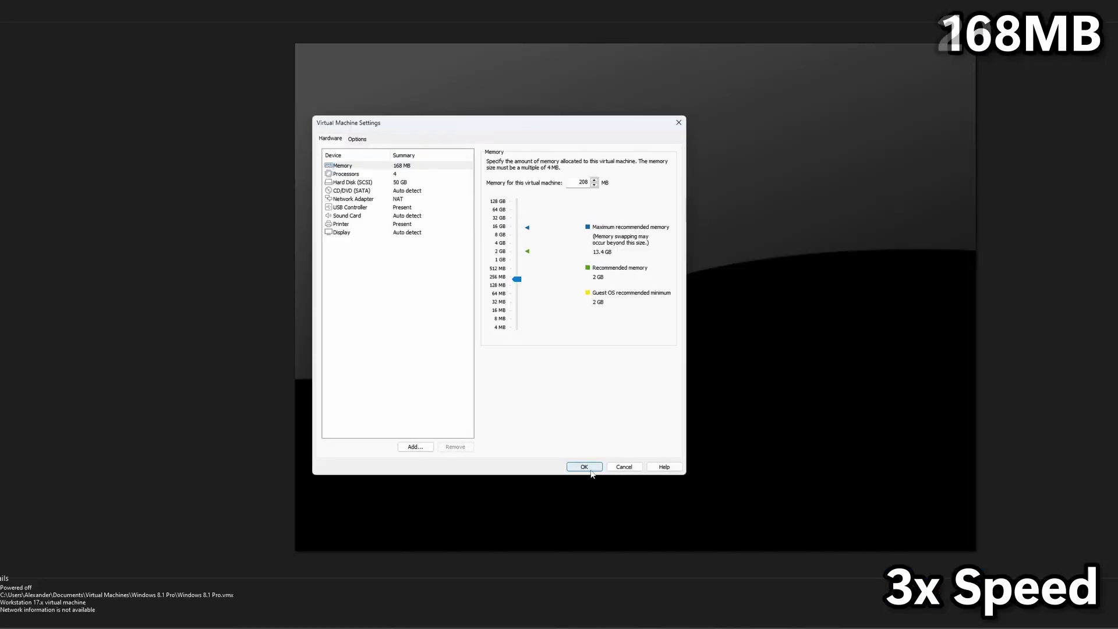
left_click(584, 469)
key("ctrl+b")
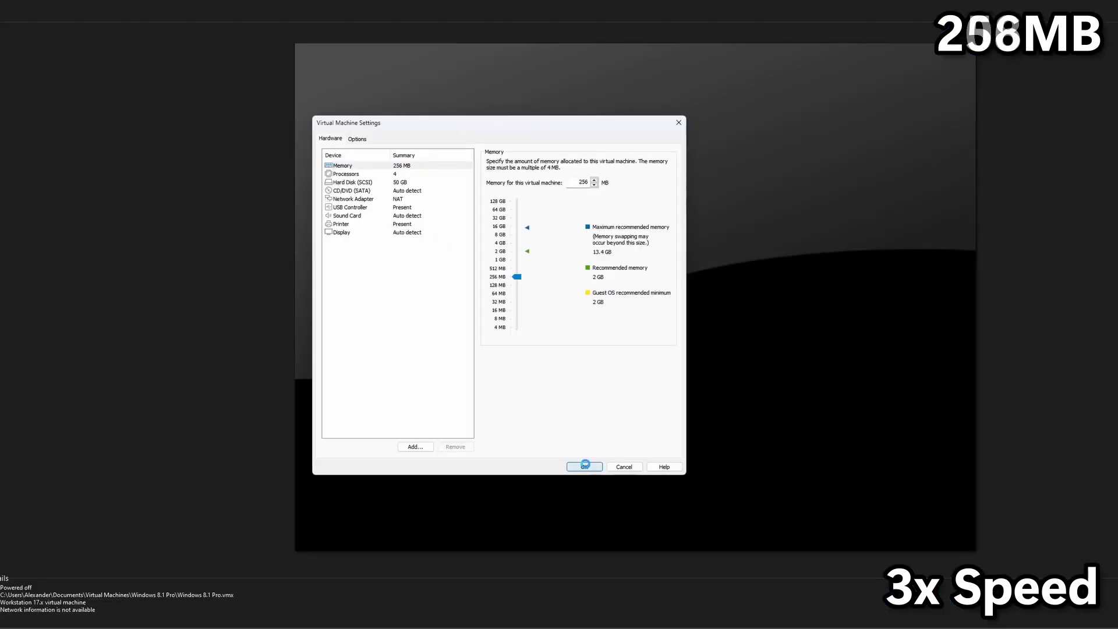
left_click(580, 464)
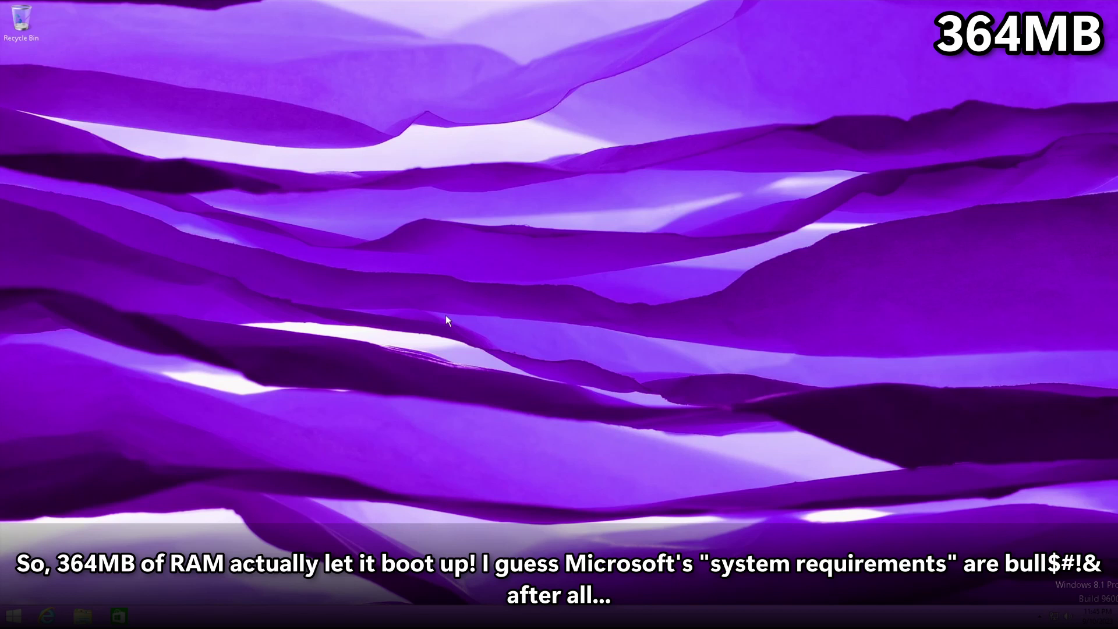
- Check the Windows version with winver, close its window, and open the System information found by searching for "about"
key("super+r")
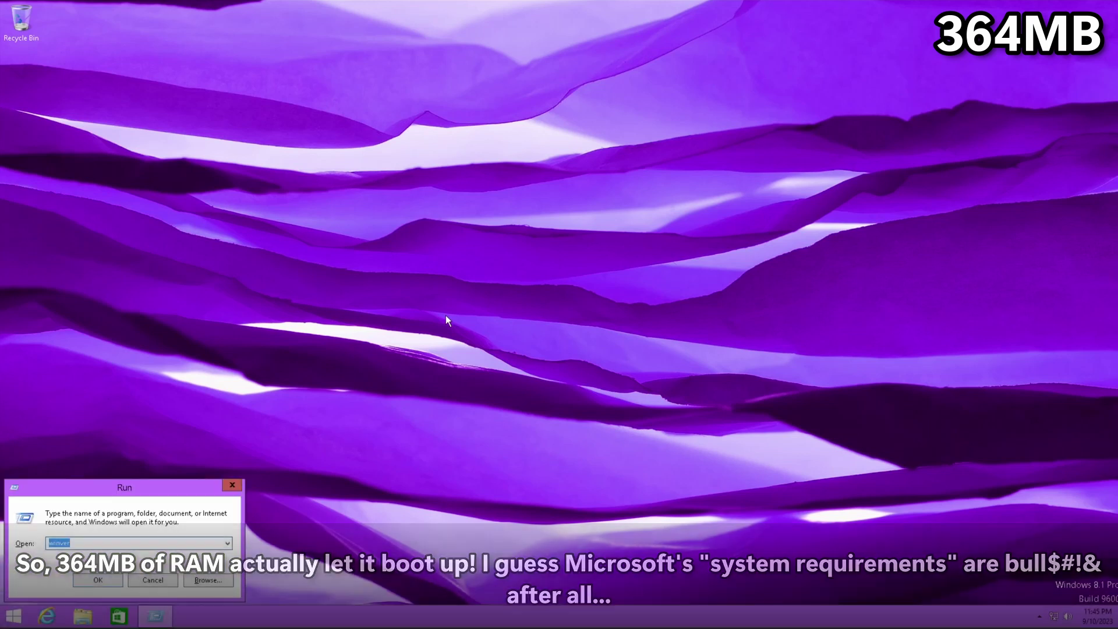
key("Return")
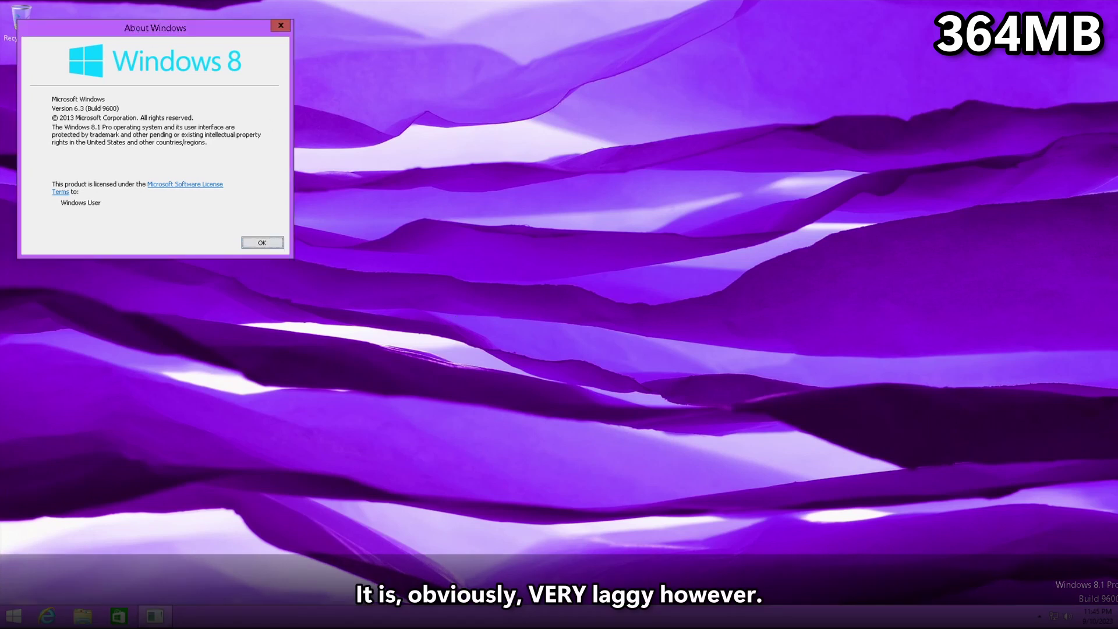
left_click_drag(139, 28, 501, 214)
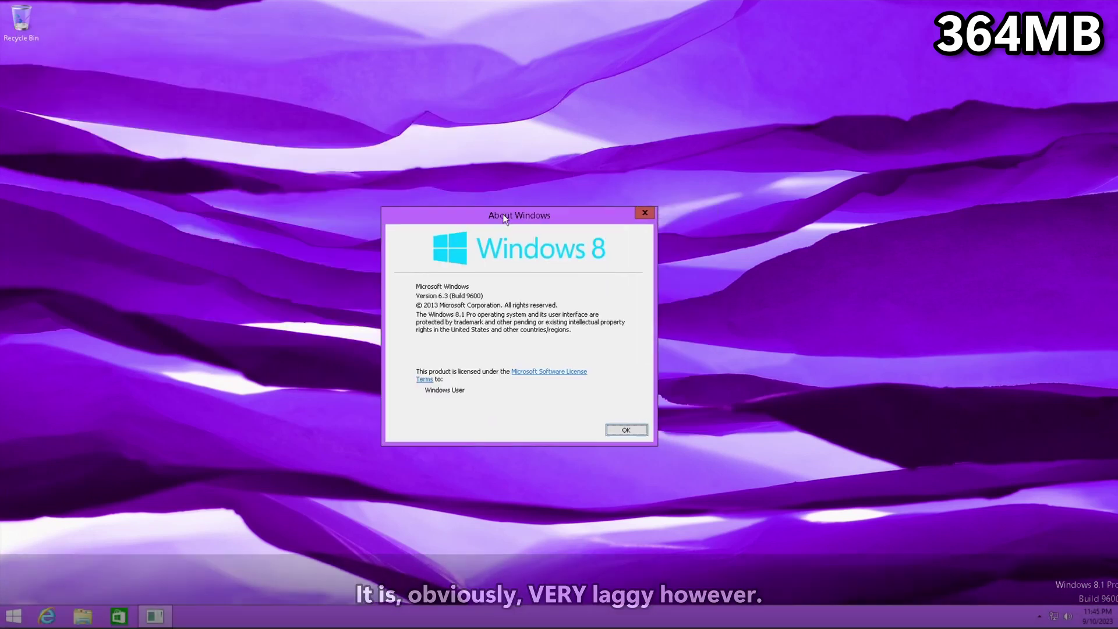
left_click(630, 430)
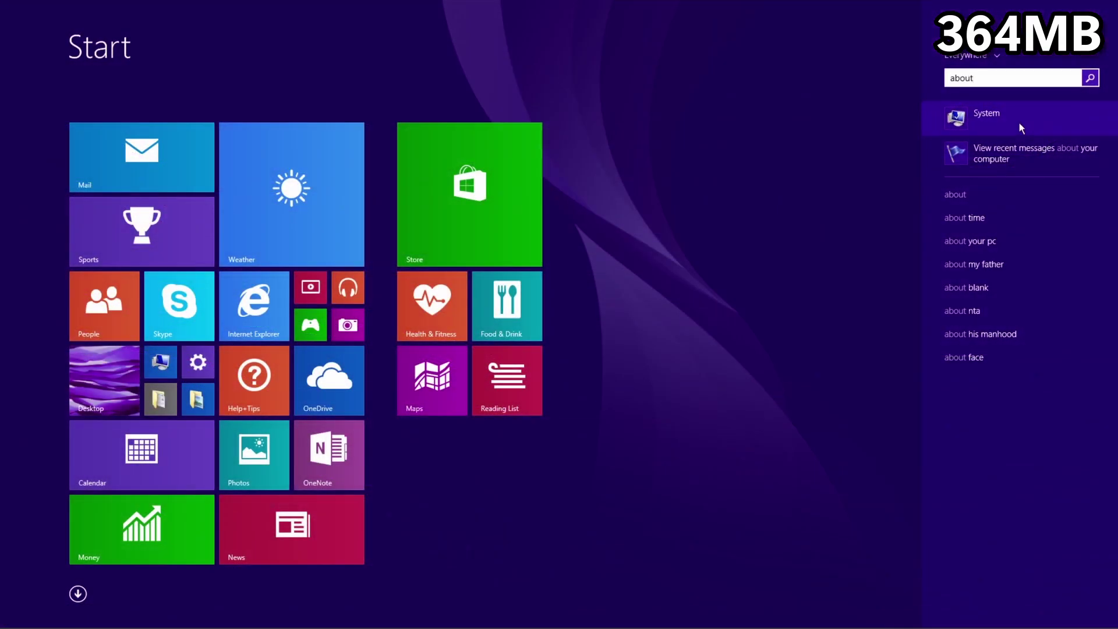
left_click(1019, 121)
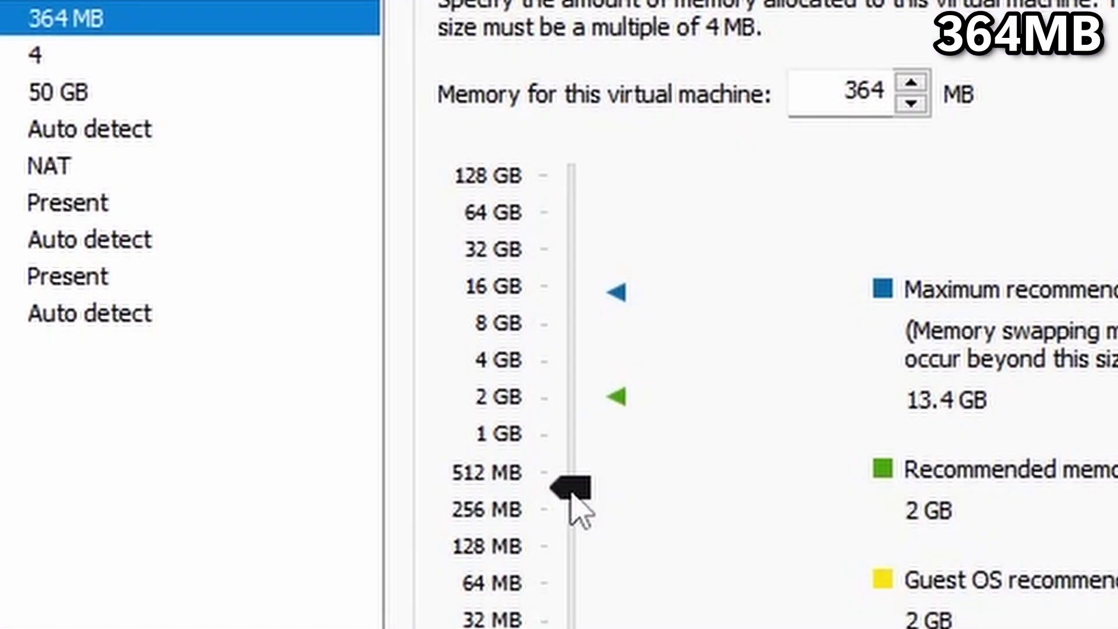
- Lower the virtual machine's memory to 300 MB
left_click_drag(570, 495, 591, 516)
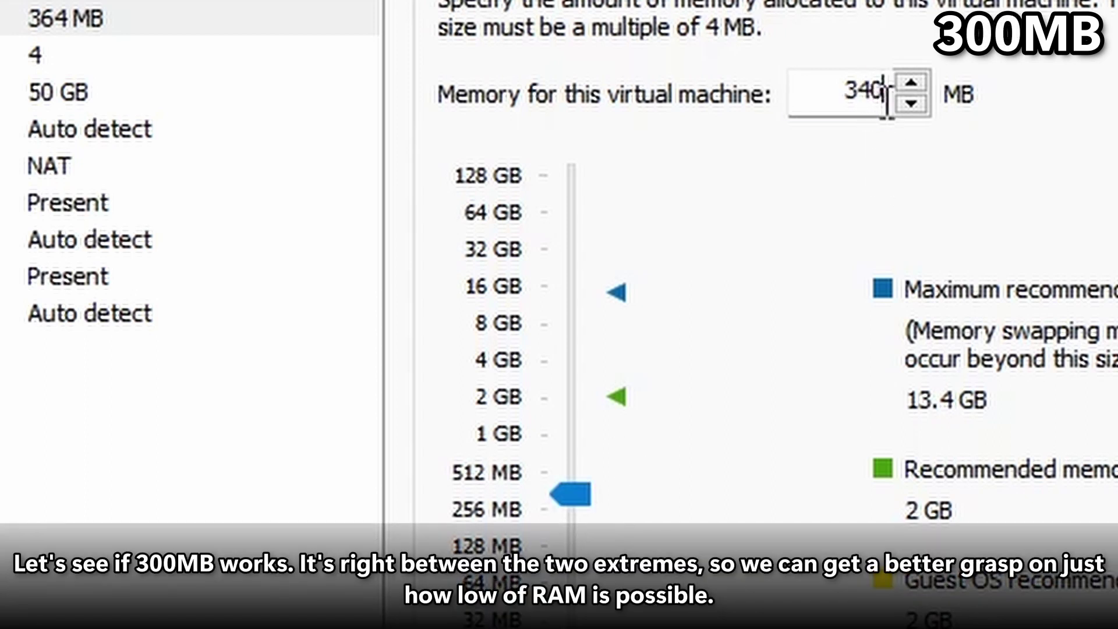
left_click_drag(886, 96, 863, 99)
type("00")
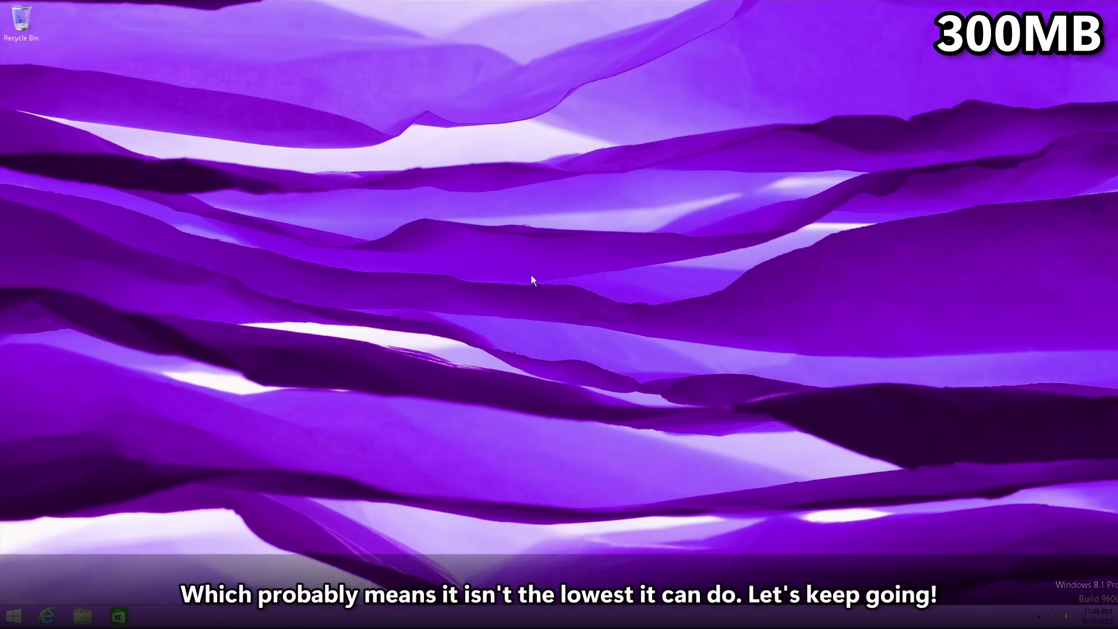
- Run winver in the booted Windows 8.1 guest to show its version information
key("super+r")
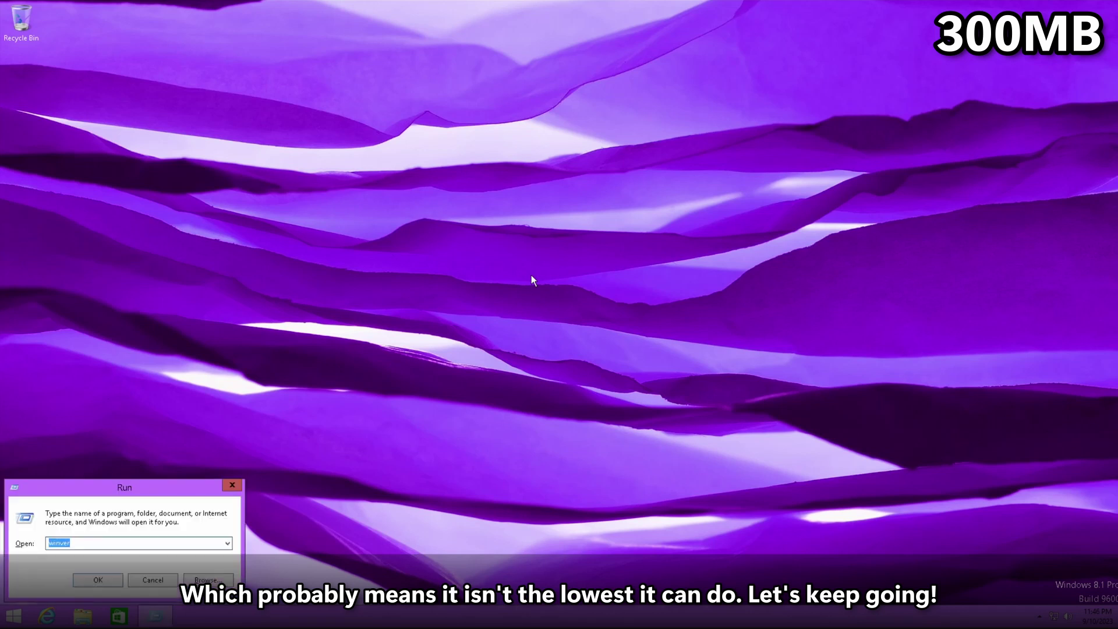
key("Return")
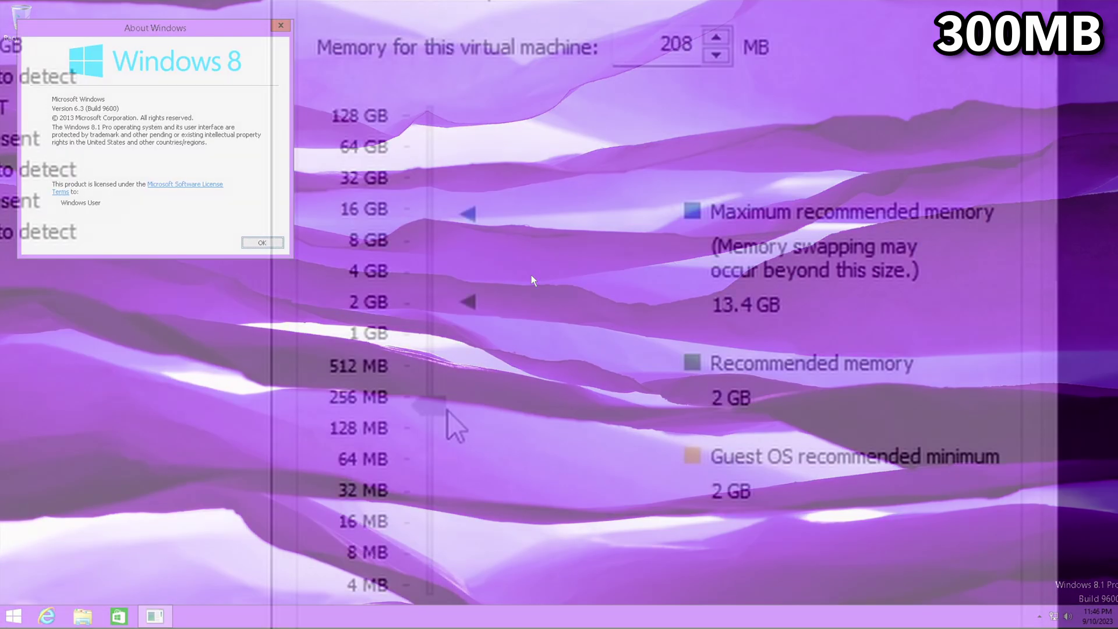
- Test the virtual machine with its memory lowered to 276 MB, and reduce it to 256 MB for another attempt
left_click_drag(451, 424, 440, 399)
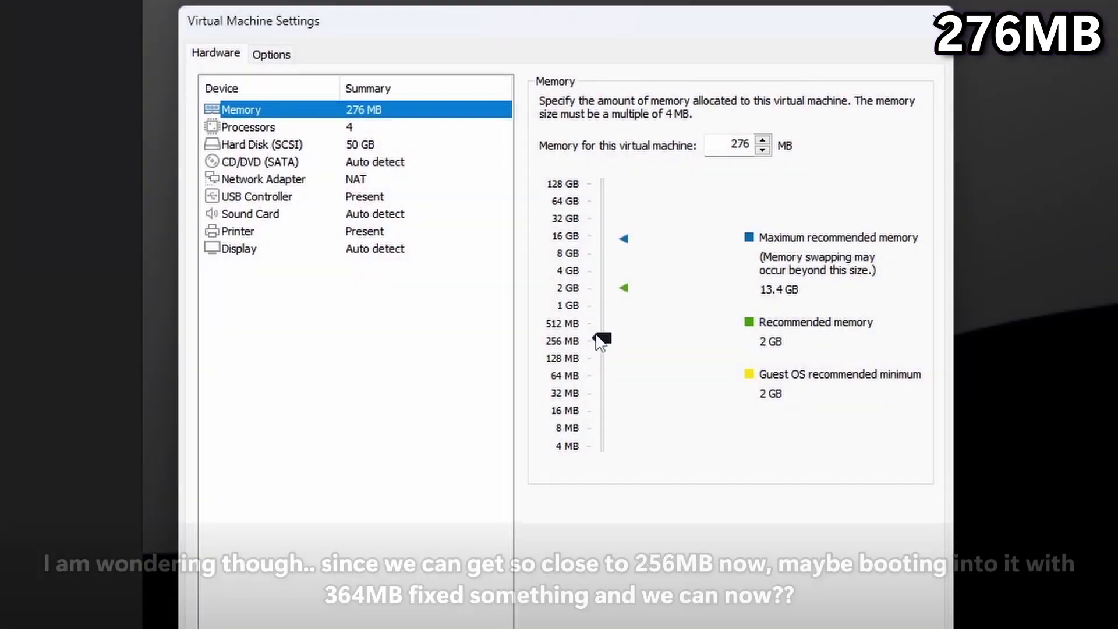
left_click_drag(601, 340, 605, 344)
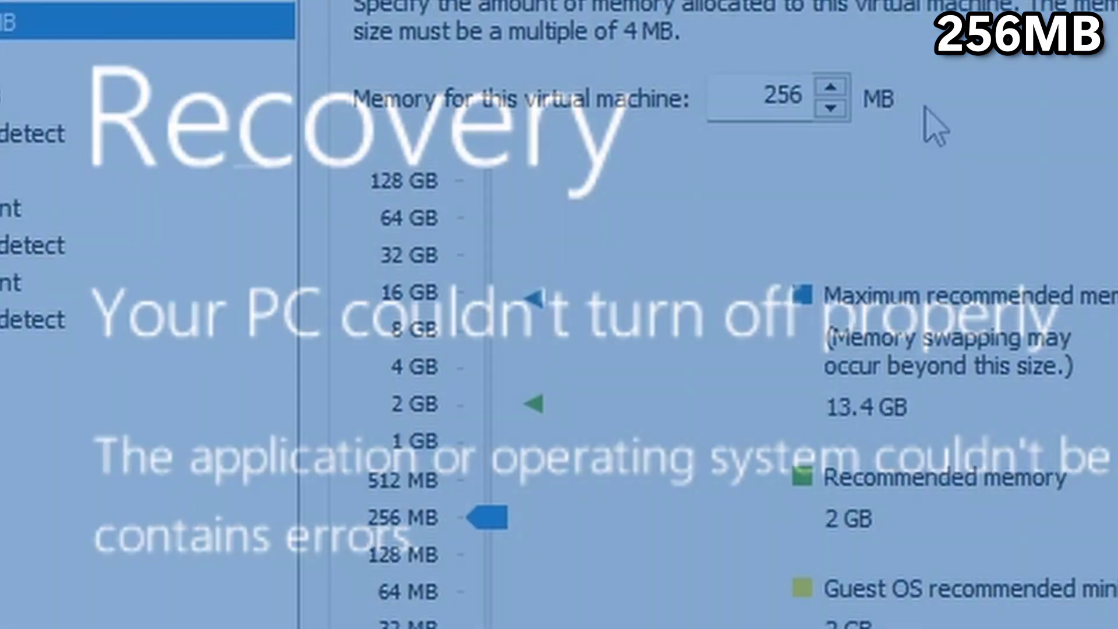
- Raise the virtual machine's memory to 260 MB
left_click(833, 87)
left_click(832, 87)
left_click(831, 108)
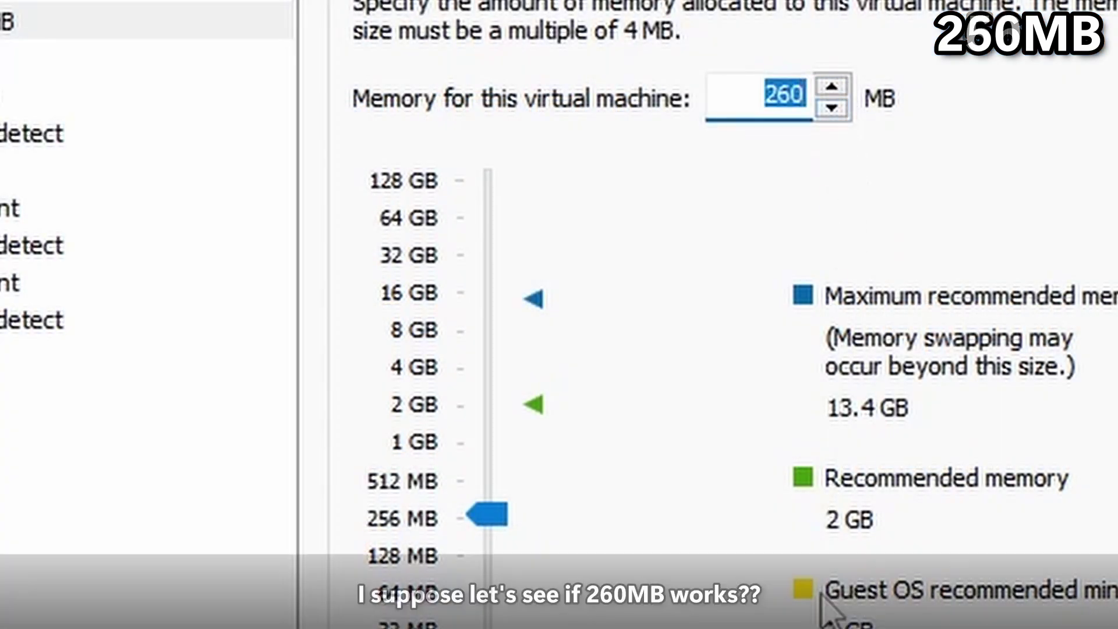
key("Tab")
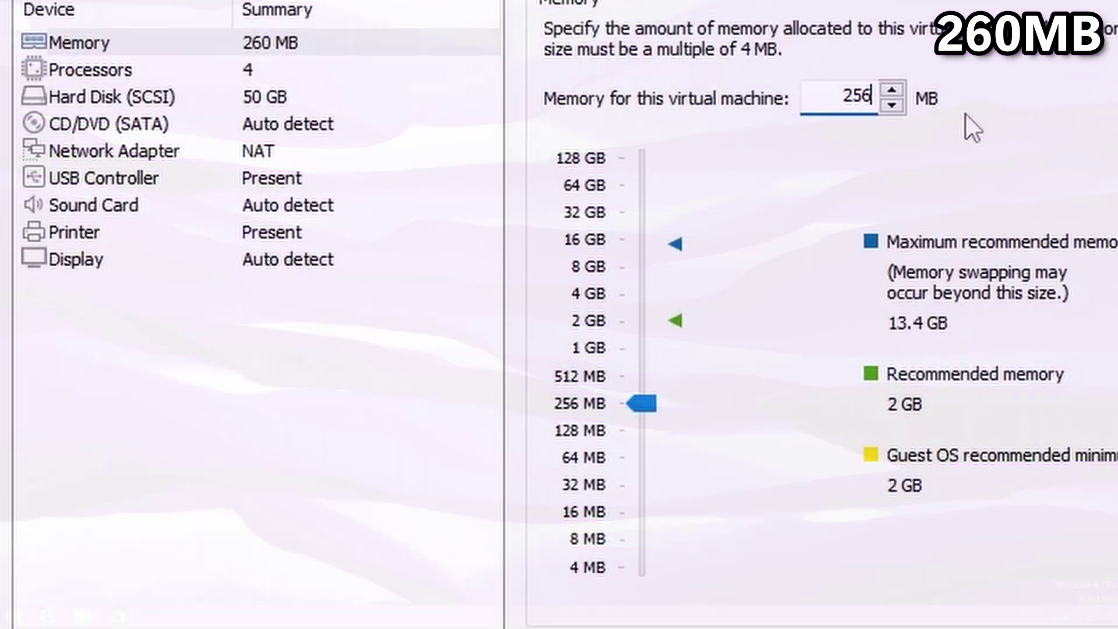
- Try to set the virtual machine's memory to 257 MB
key("BackSpace")
key("BackSpace")
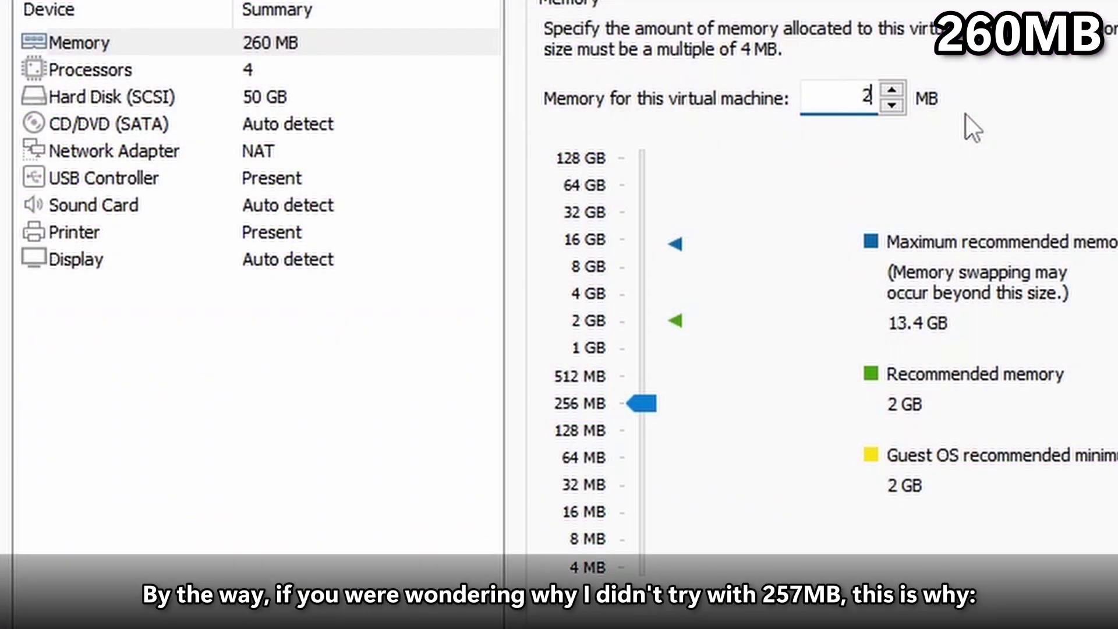
type("57")
key("Tab")
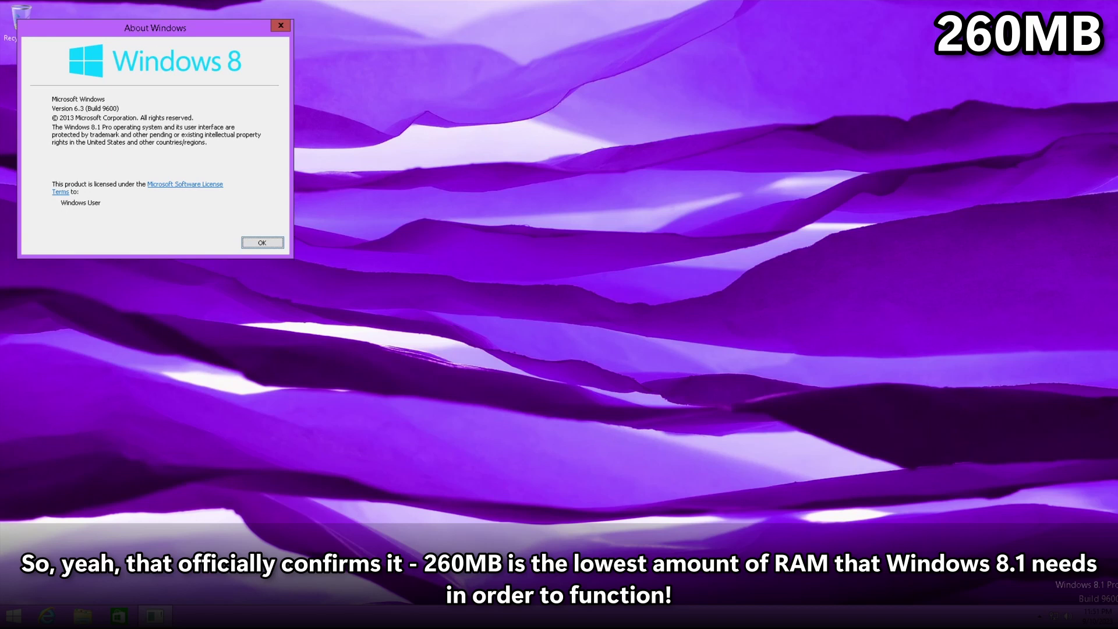
- Move the About Windows window around the middle of the guest desktop to test how responsive the system is
left_click_drag(140, 26, 511, 184)
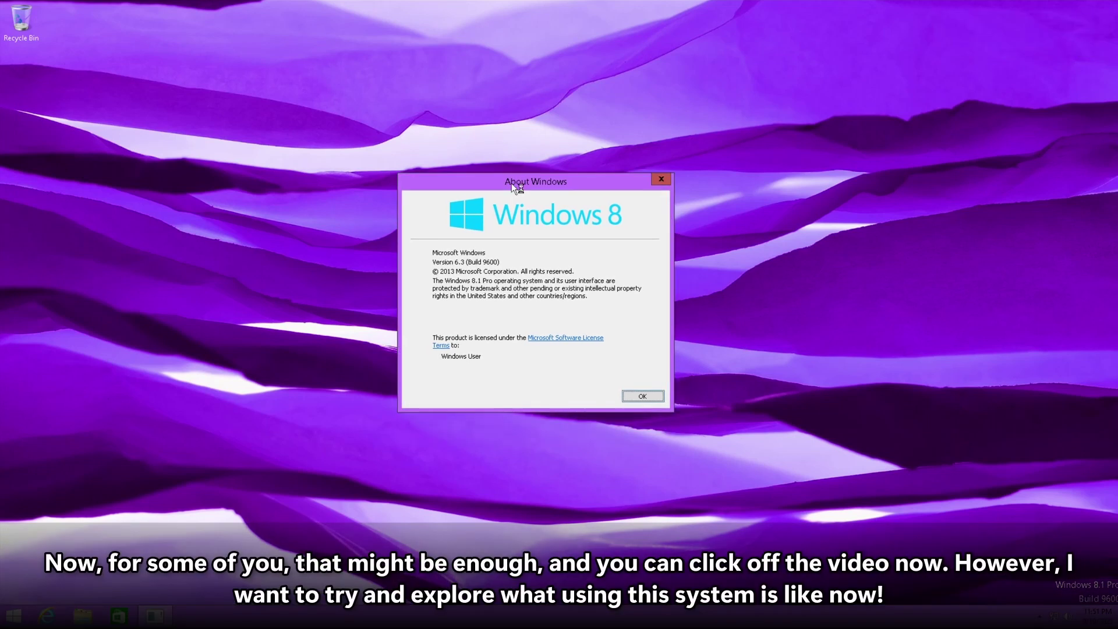
left_click_drag(520, 184, 501, 197)
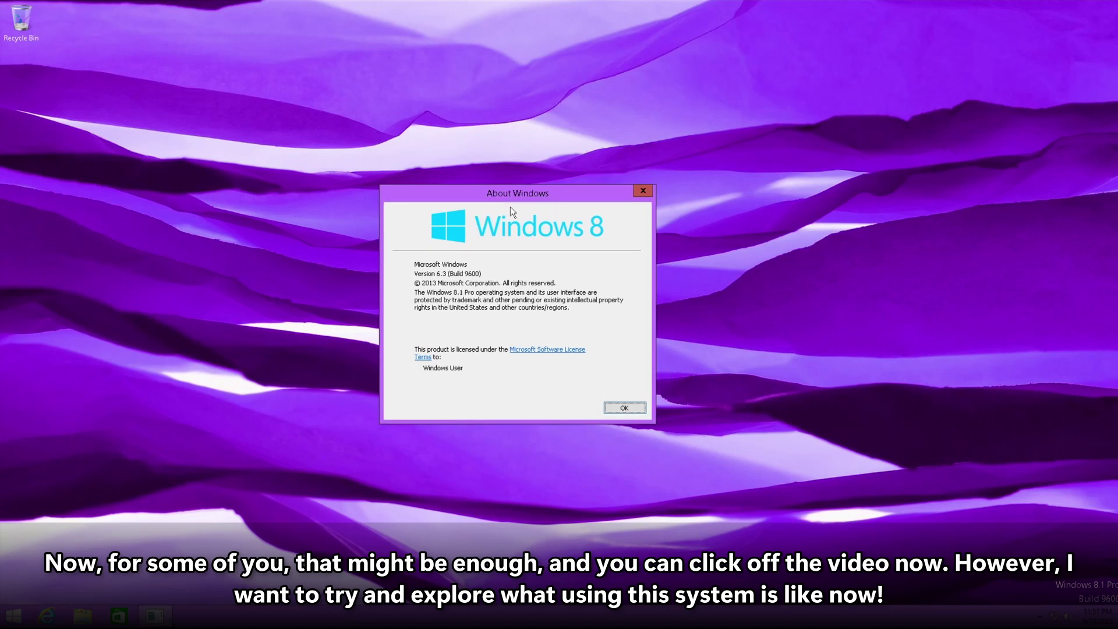
left_click_drag(544, 196, 556, 198)
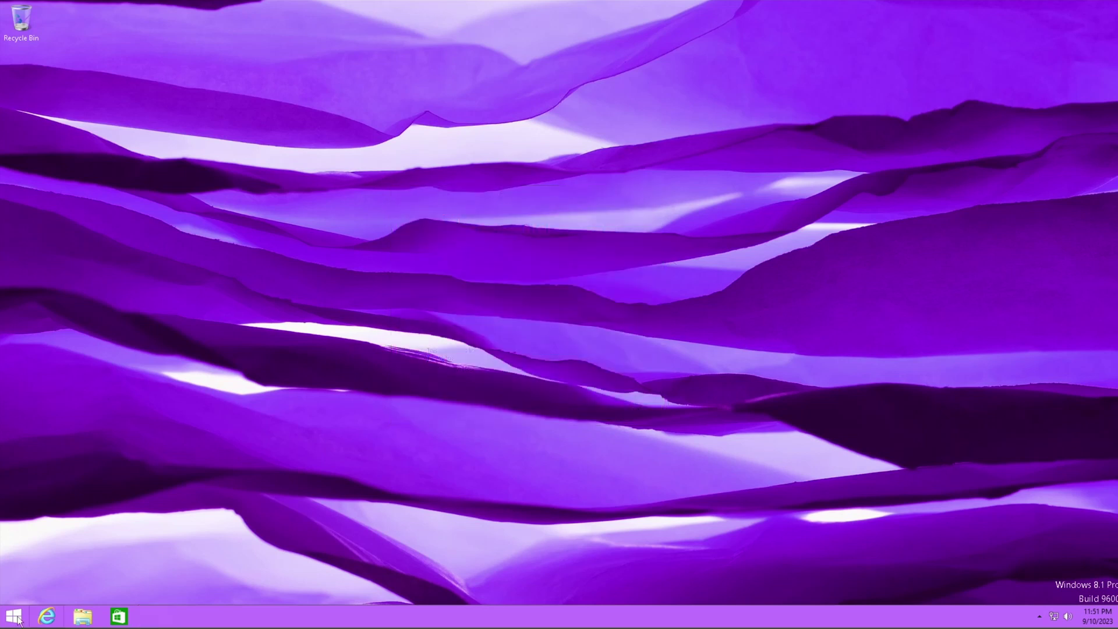
- Open the System page from Control Panel's System and Security category in the Windows 8.1 guest
left_click(17, 619)
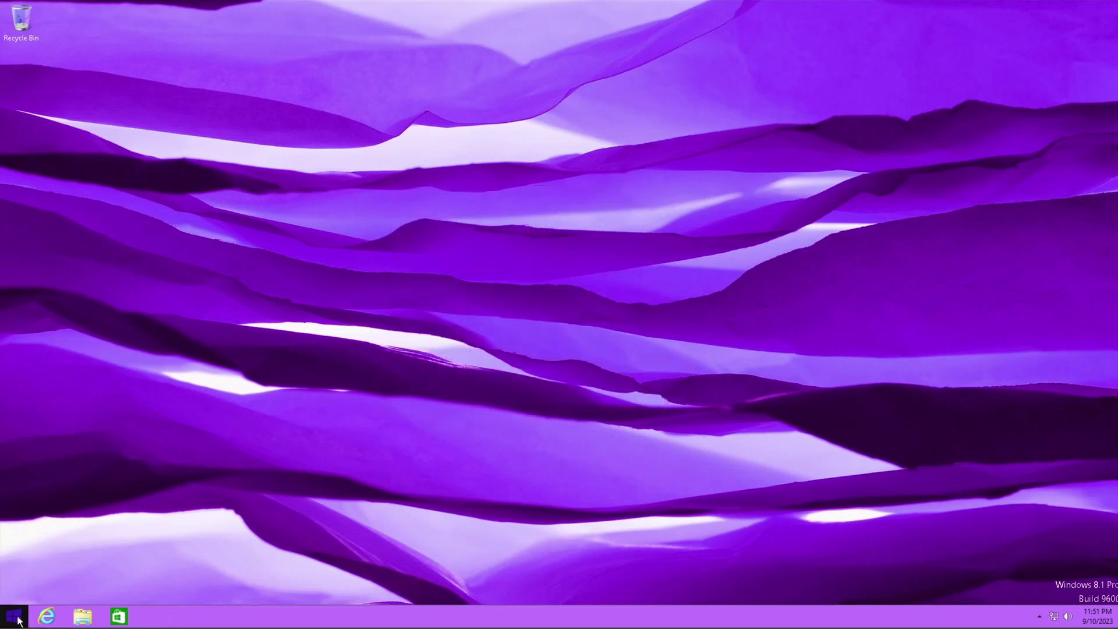
left_click(18, 620)
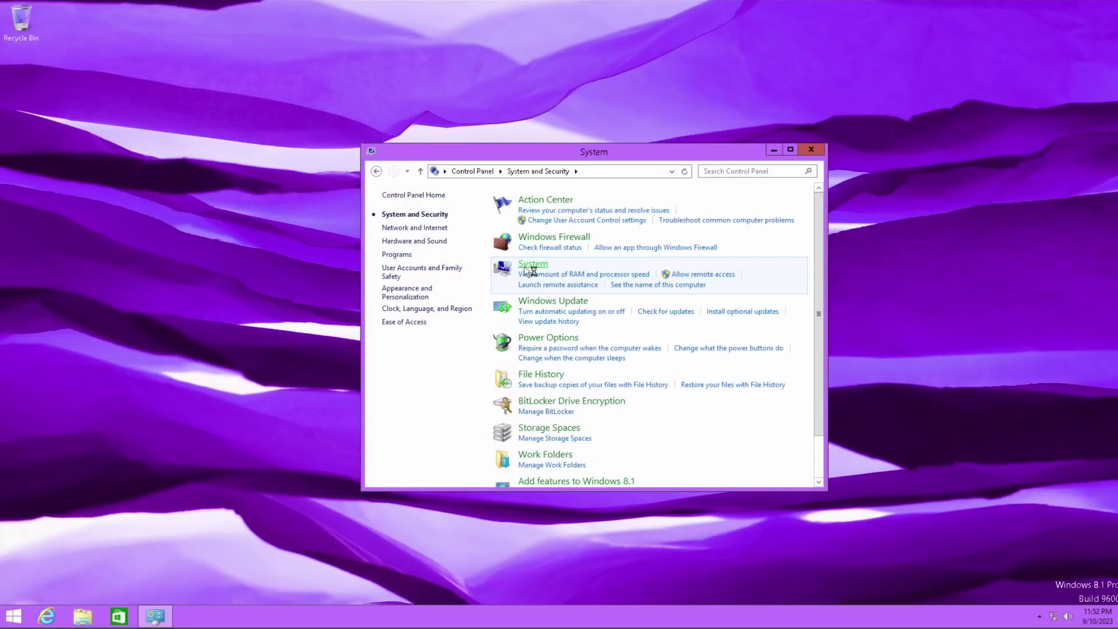
left_click(525, 266)
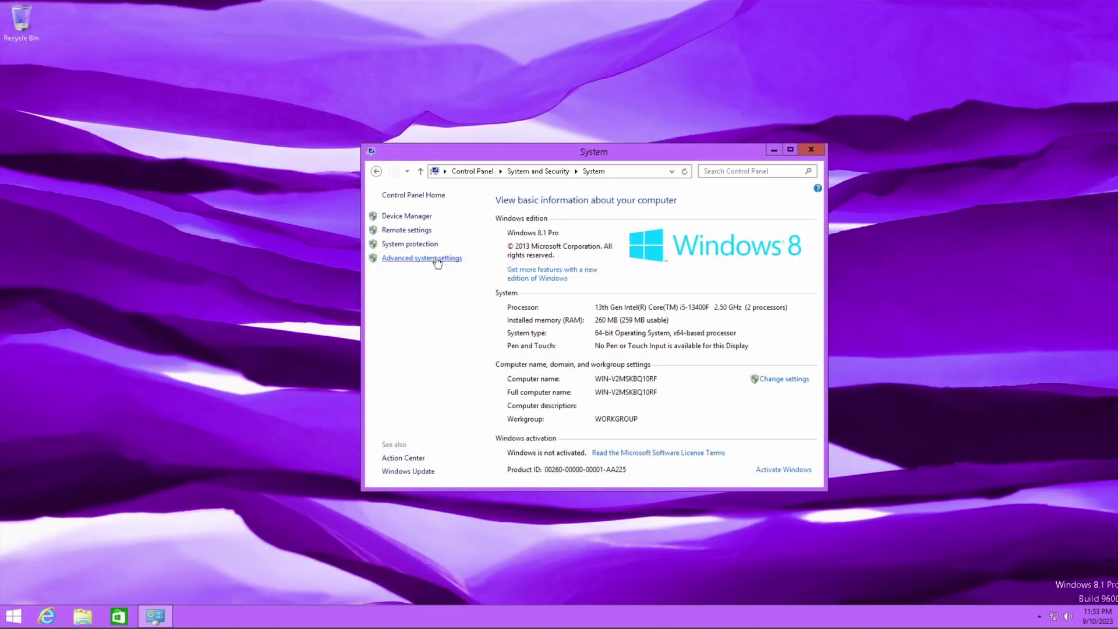
- Set the guest's visual effects to "Adjust for best appearance" in the advanced performance settings and apply the change
left_click(436, 259)
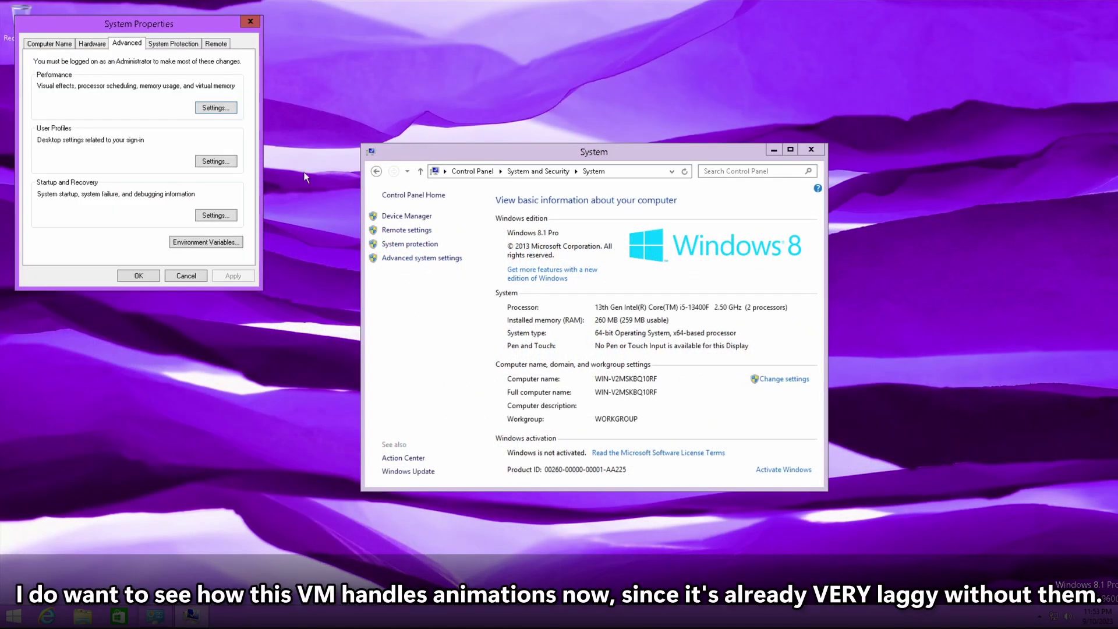
left_click(217, 110)
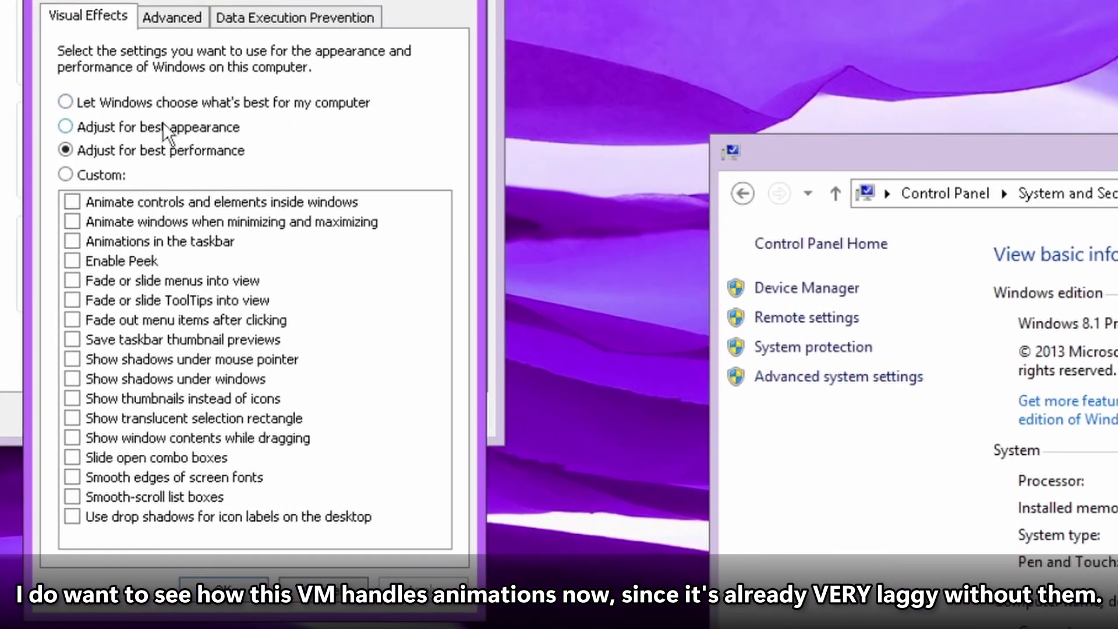
left_click(150, 128)
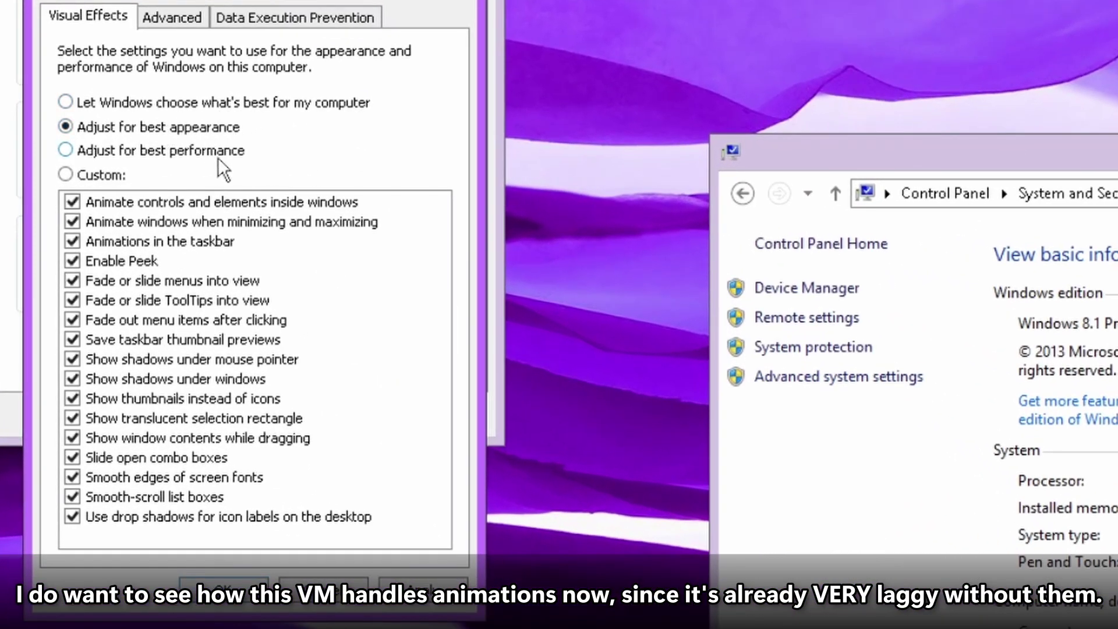
left_click(411, 587)
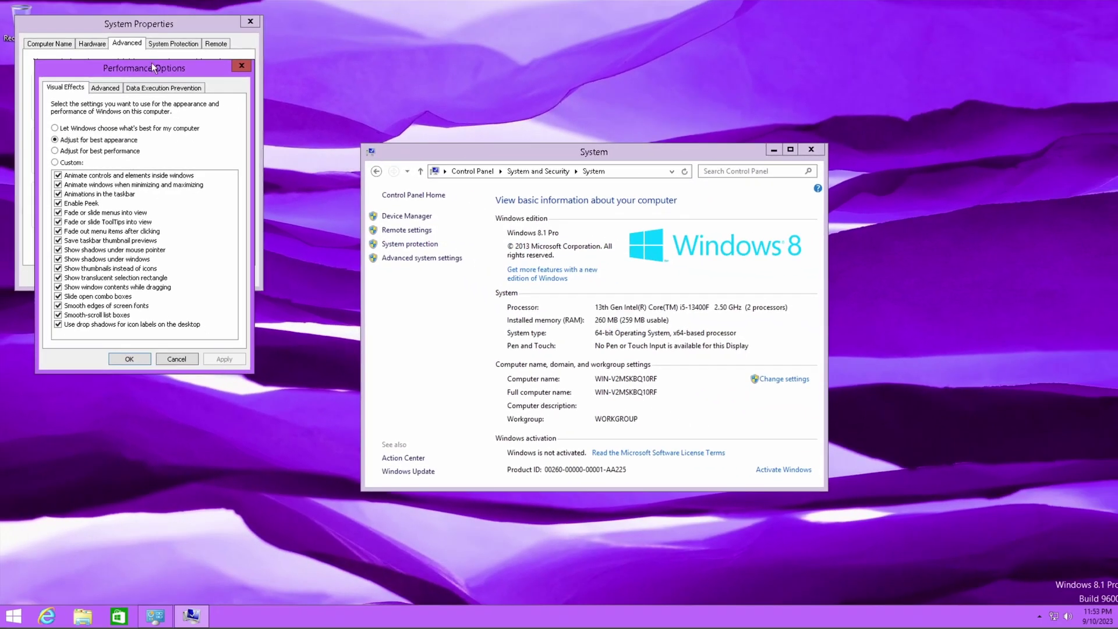
- Move the Performance Options window around to test the animations, and close it along with the System and System Properties windows
left_click_drag(202, 37, 441, 166)
left_click_drag(324, 162, 429, 164)
left_click(417, 459)
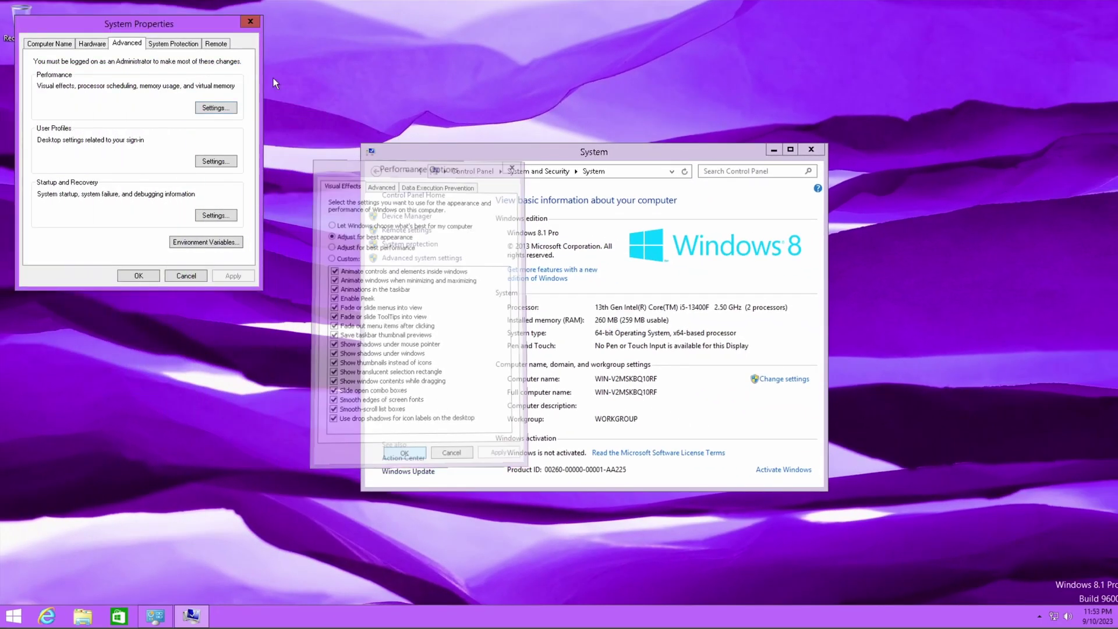
left_click(811, 149)
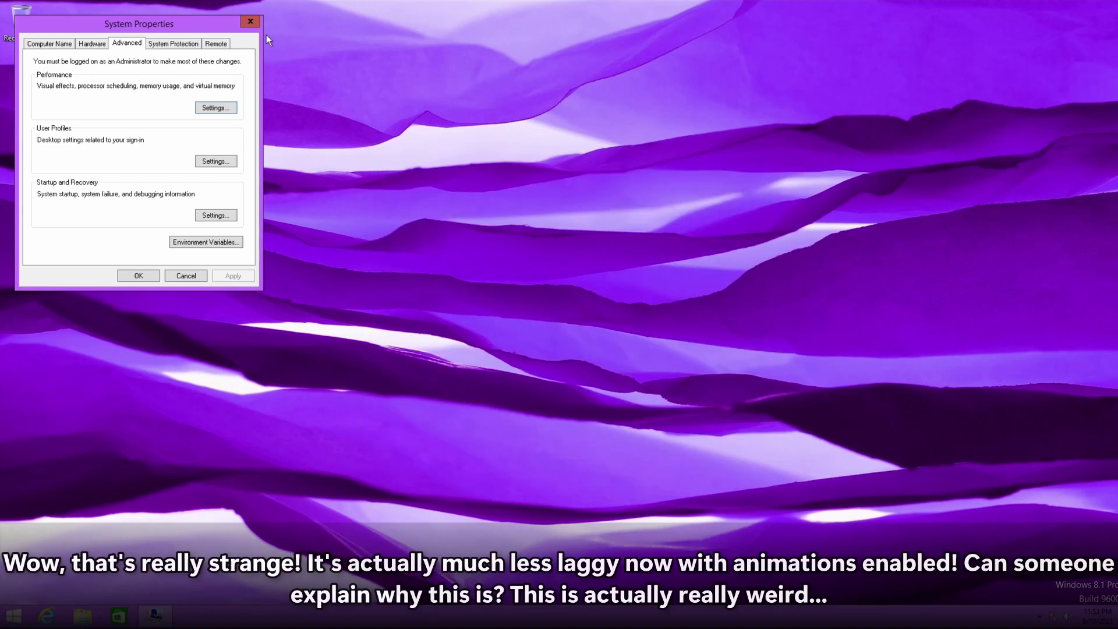
left_click(250, 21)
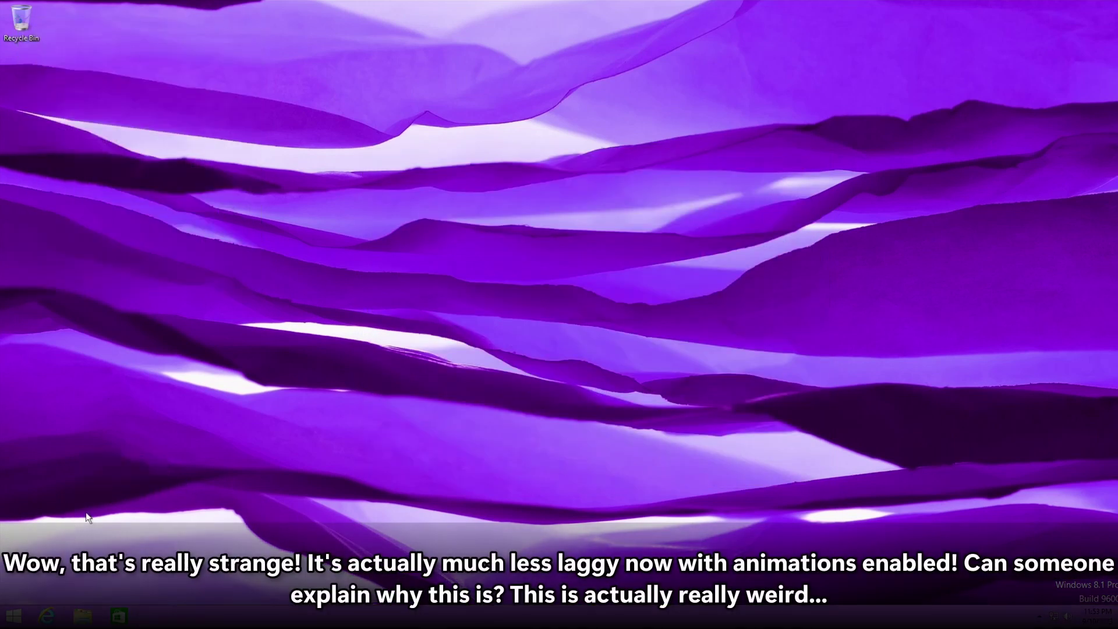
- Run winver again, move its version window toward the middle of the desktop, and close it
key("super+r")
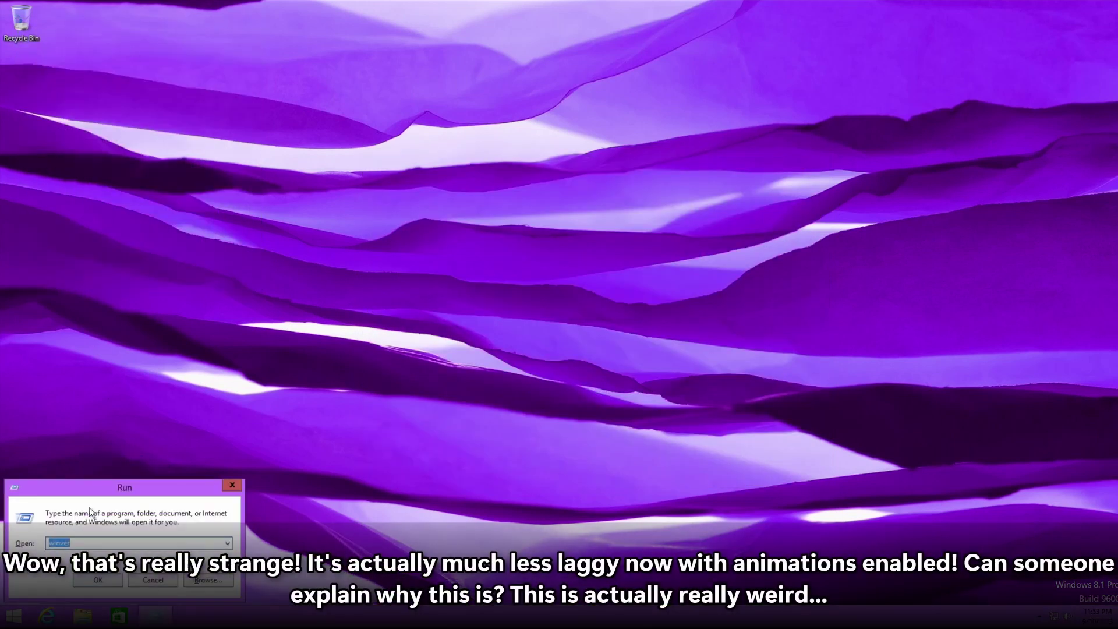
key("Return")
left_click_drag(97, 25, 461, 205)
key("Escape")
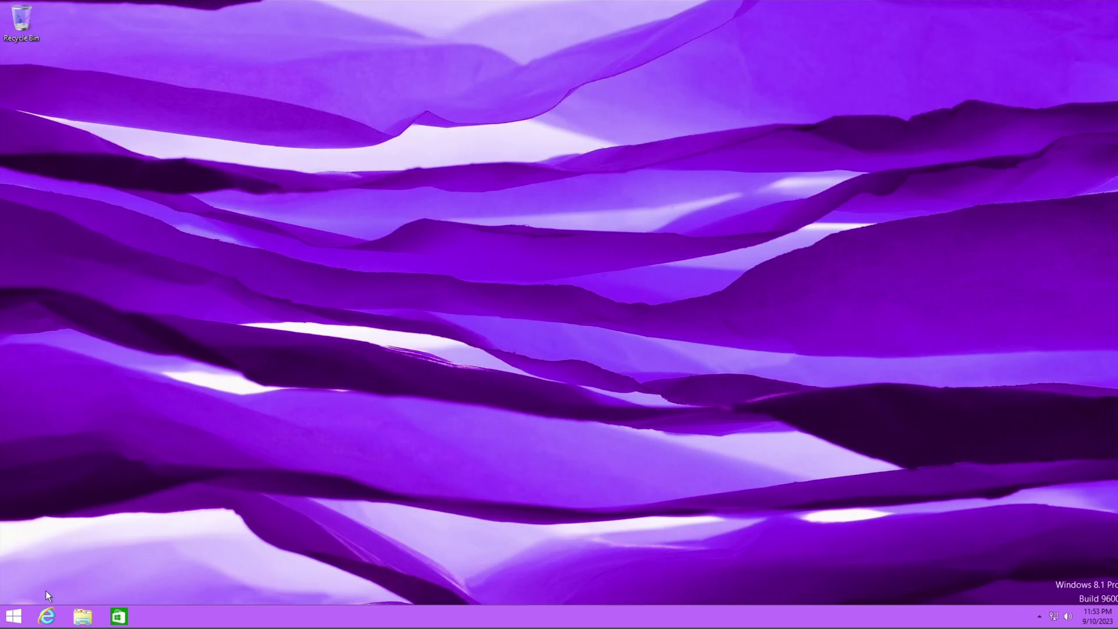
- Look through the full list of installed apps from the Start screen and return to the tiles
left_click(14, 617)
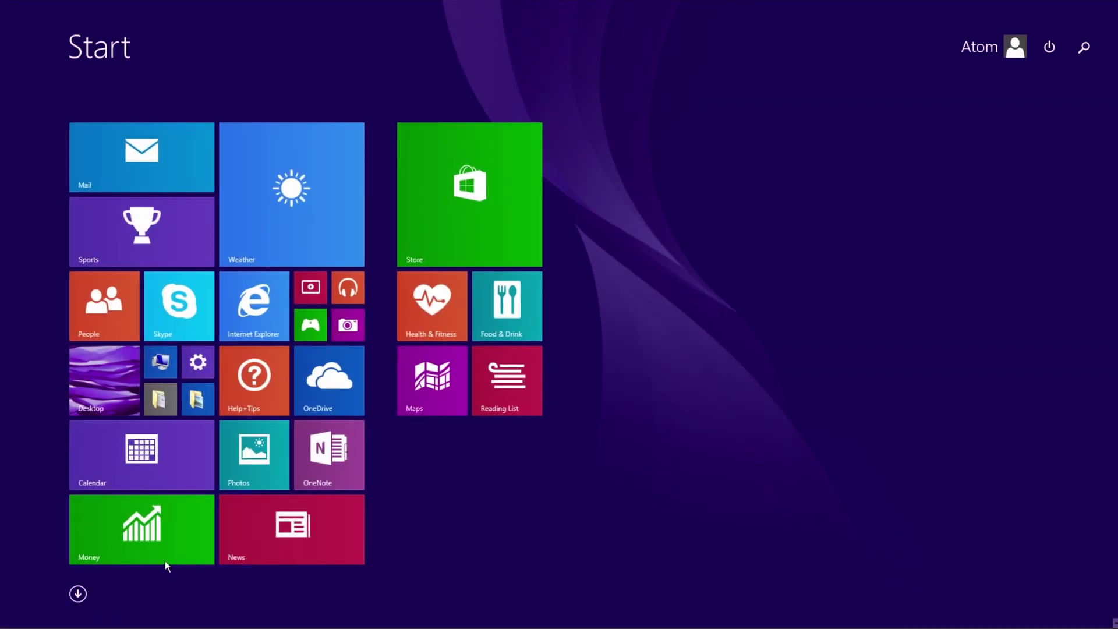
left_click(78, 593)
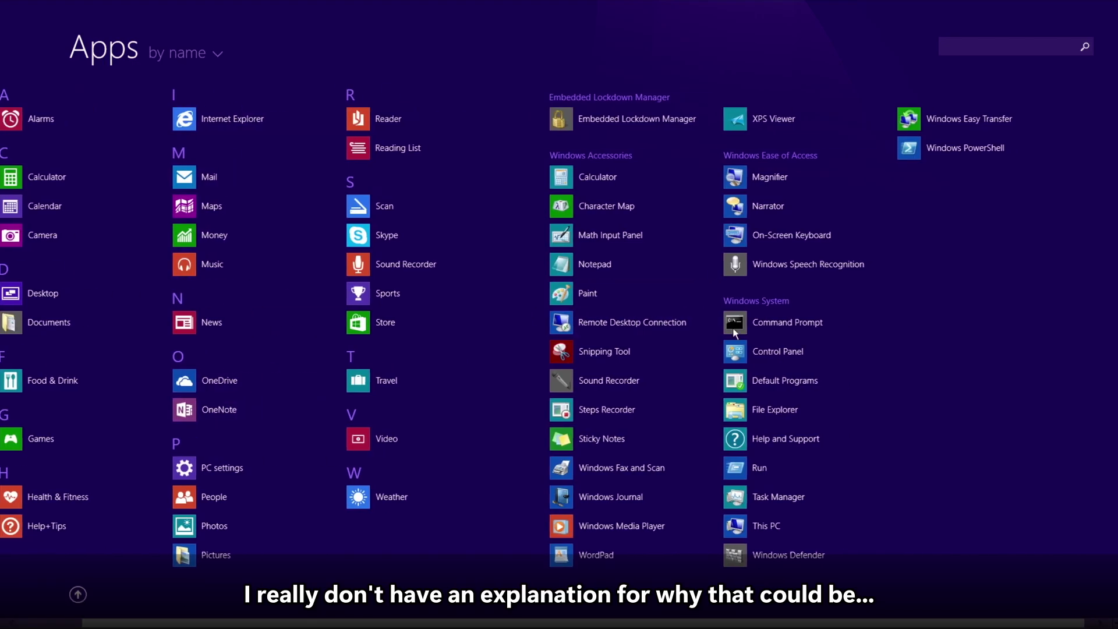
left_click(77, 593)
- Open This PC from its Start screen tile to view the folders and drives, and close the window
left_click(174, 379)
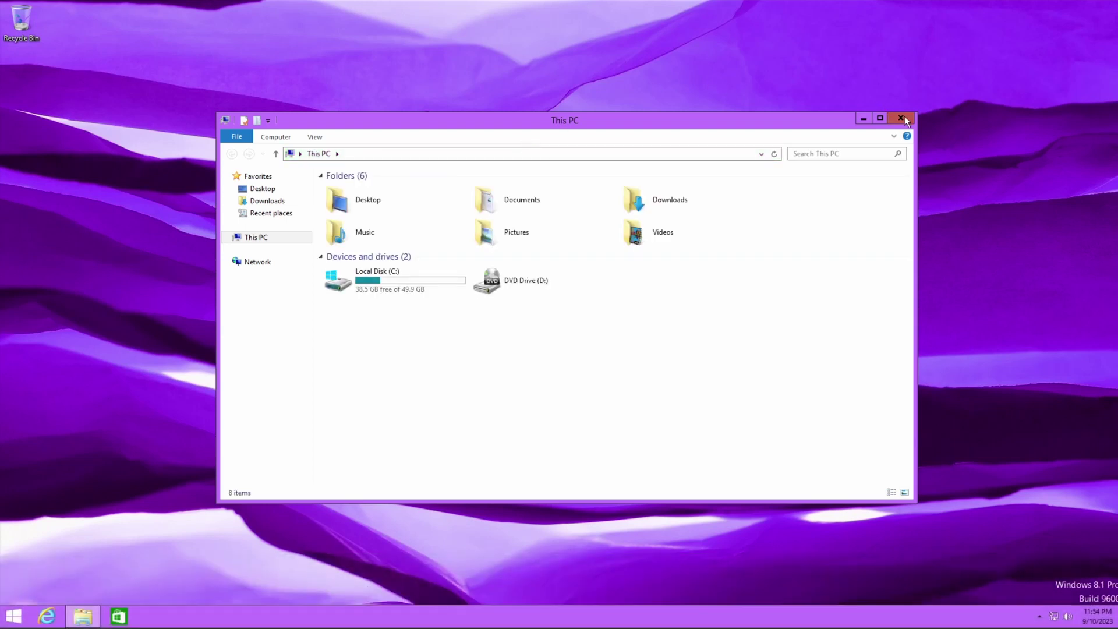
left_click(904, 117)
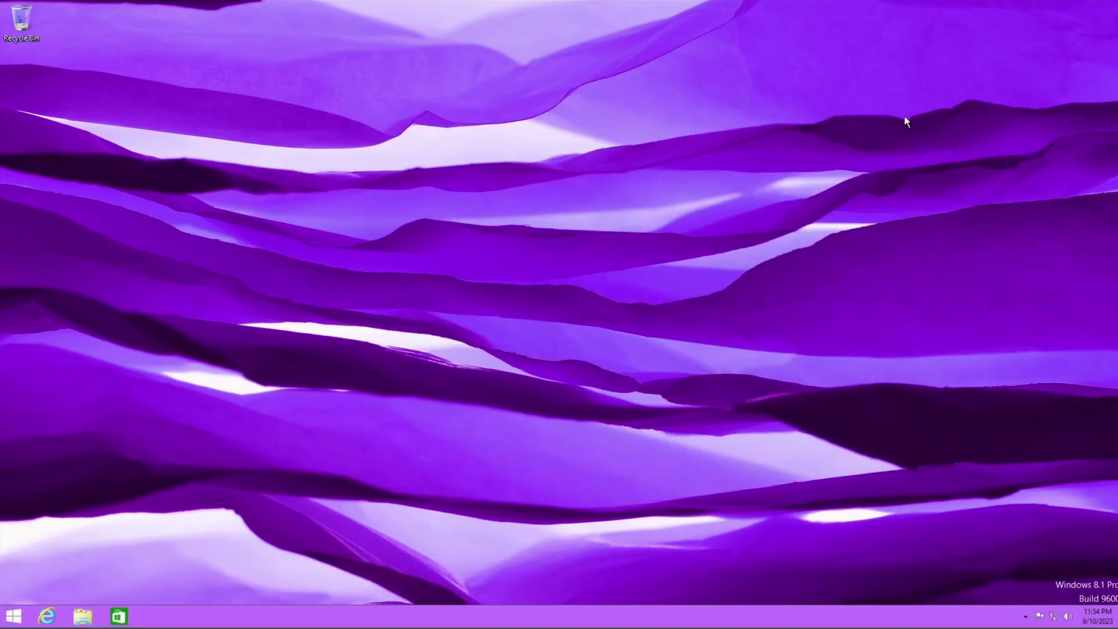